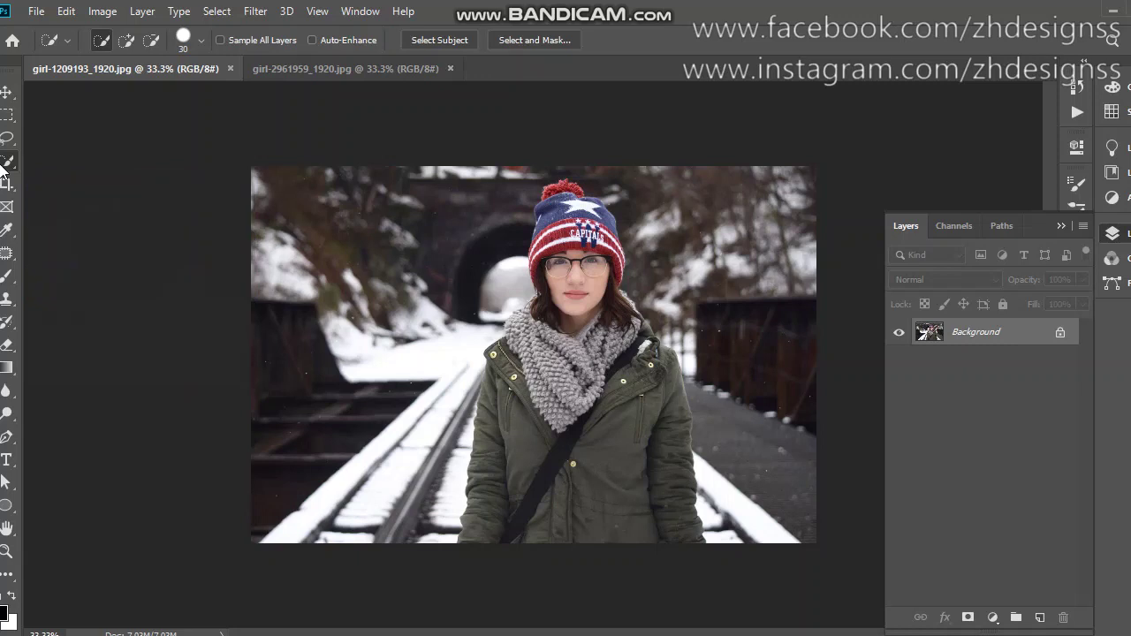
Show the toolbar flyout listing the Quick Selection and Magic Wand tools.
right_click(2, 168)
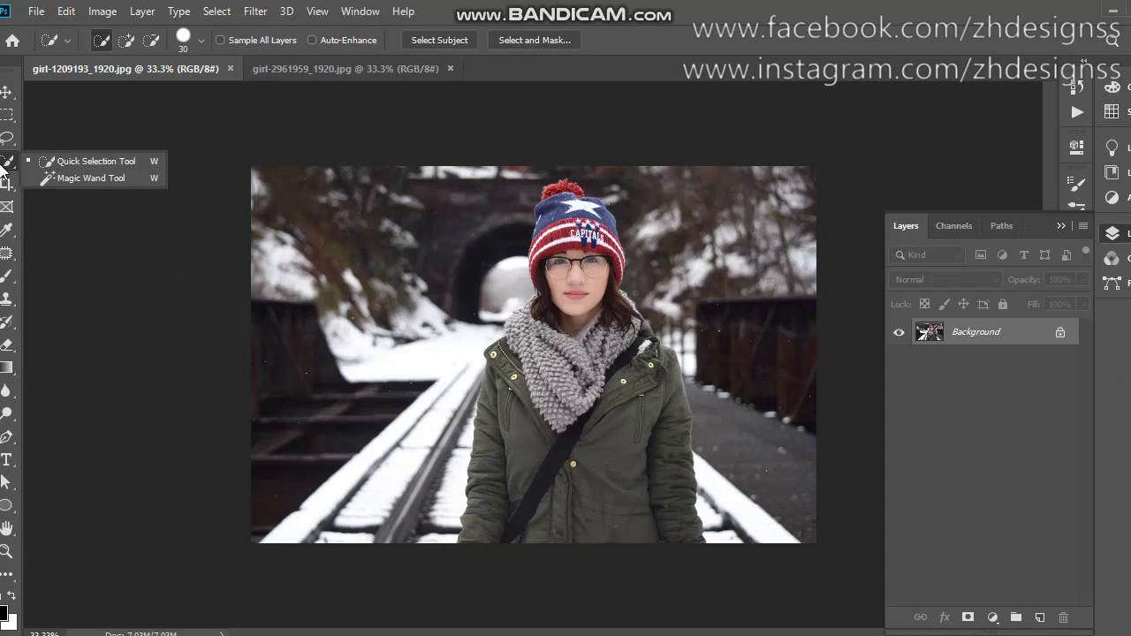
Make Quick Selection the active tool with an 80 px brush.
click(84, 162)
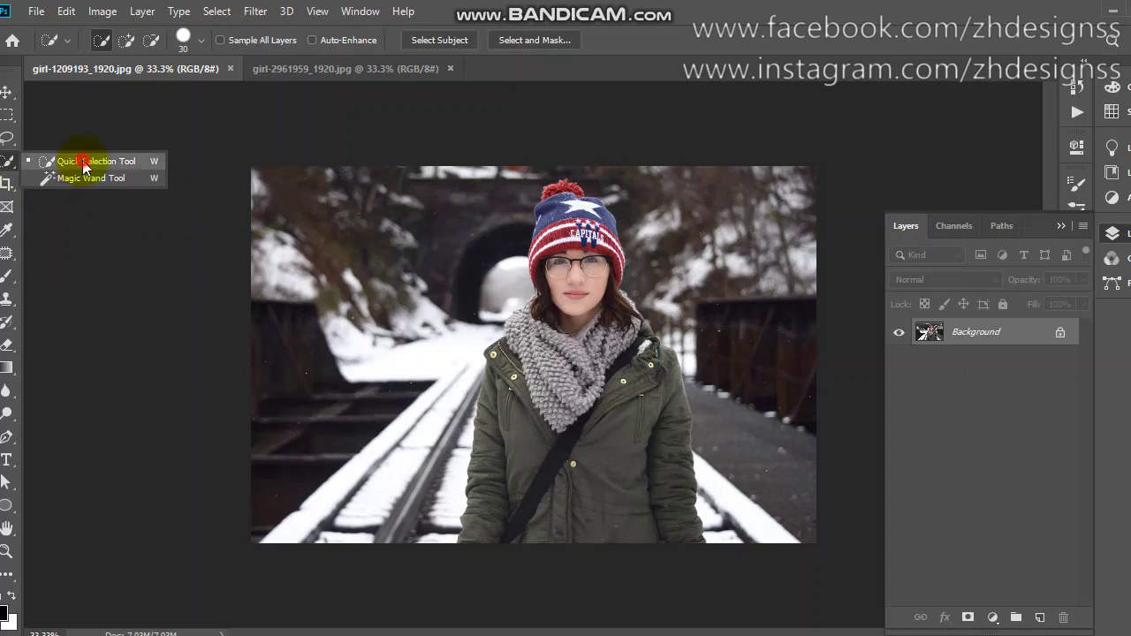
click(84, 163)
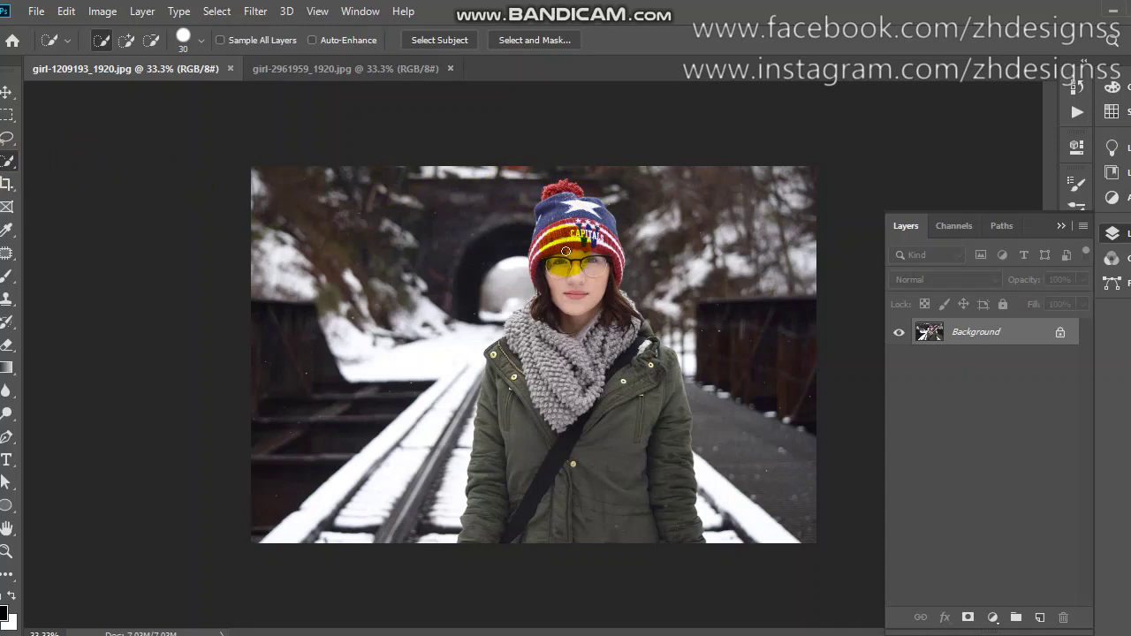
key(bracketright)
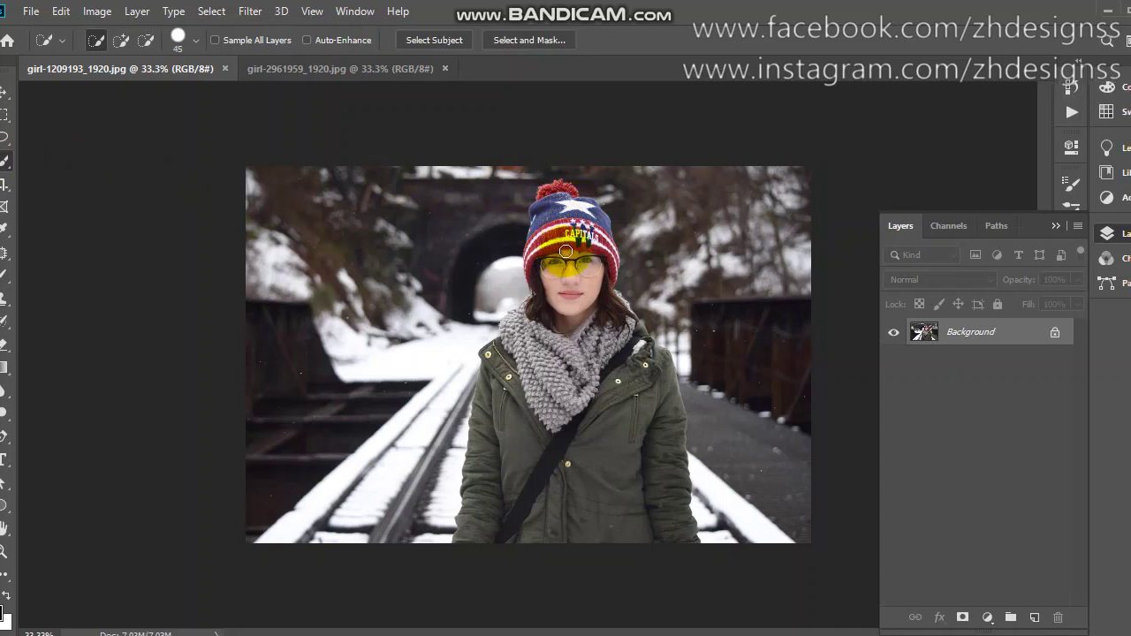
key(bracketright)
key(bracketright)
key(bracketright)
Paint a quick selection over the girl from glasses and hat down through her body.
drag(566, 253, 570, 209)
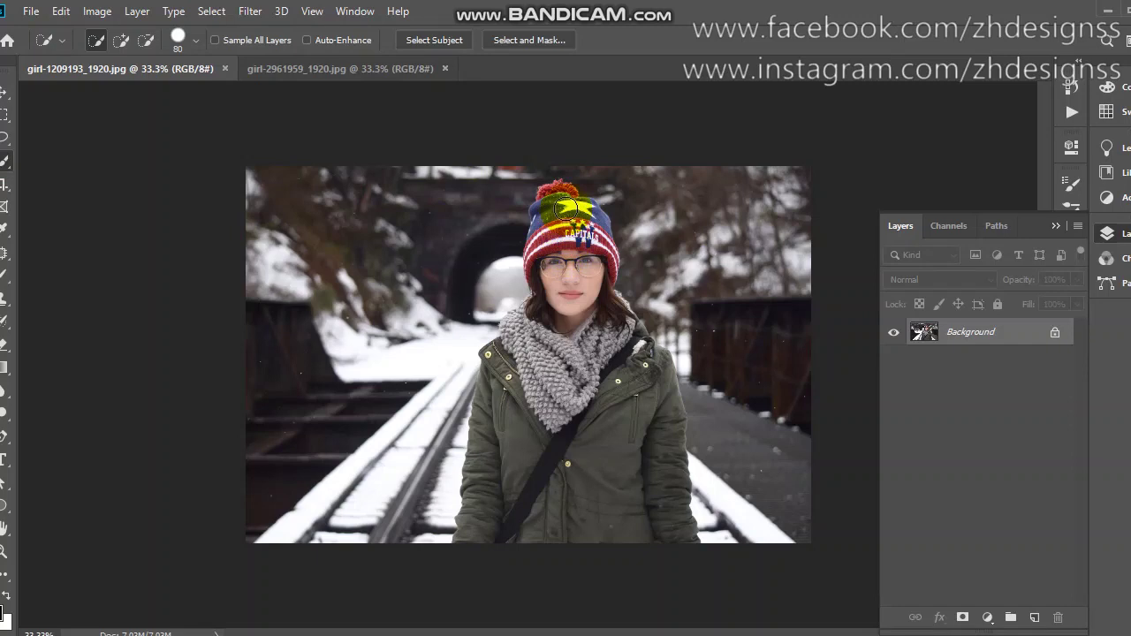
mouse_move(566, 207)
mouse_down()
mouse_move(565, 193)
mouse_move(562, 309)
mouse_move(515, 348)
mouse_move(498, 450)
mouse_move(501, 473)
mouse_move(580, 500)
mouse_up()
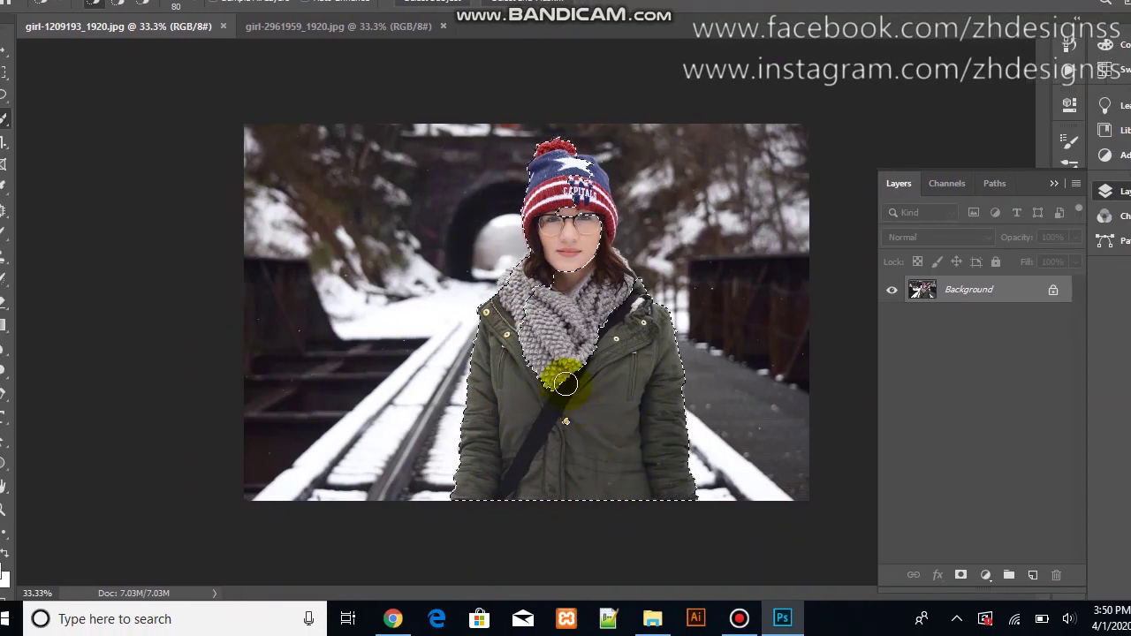
mouse_move(566, 373)
mouse_down()
mouse_move(566, 189)
mouse_move(566, 237)
mouse_move(552, 250)
mouse_move(565, 263)
mouse_move(551, 283)
mouse_move(565, 314)
mouse_move(566, 303)
mouse_move(536, 321)
mouse_move(545, 210)
mouse_move(570, 320)
mouse_up()
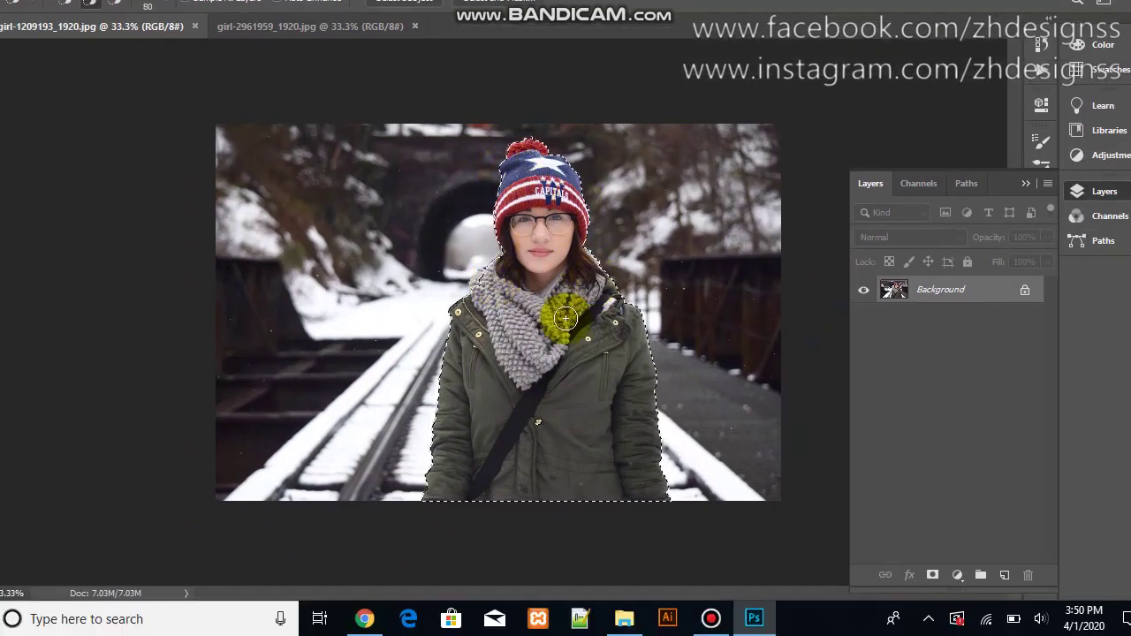
scroll(566, 318, up, 3)
Add the scarf's fuzzy upper-left edge using Add to selection mode with a 60 px brush.
scroll(565, 318, up, 3)
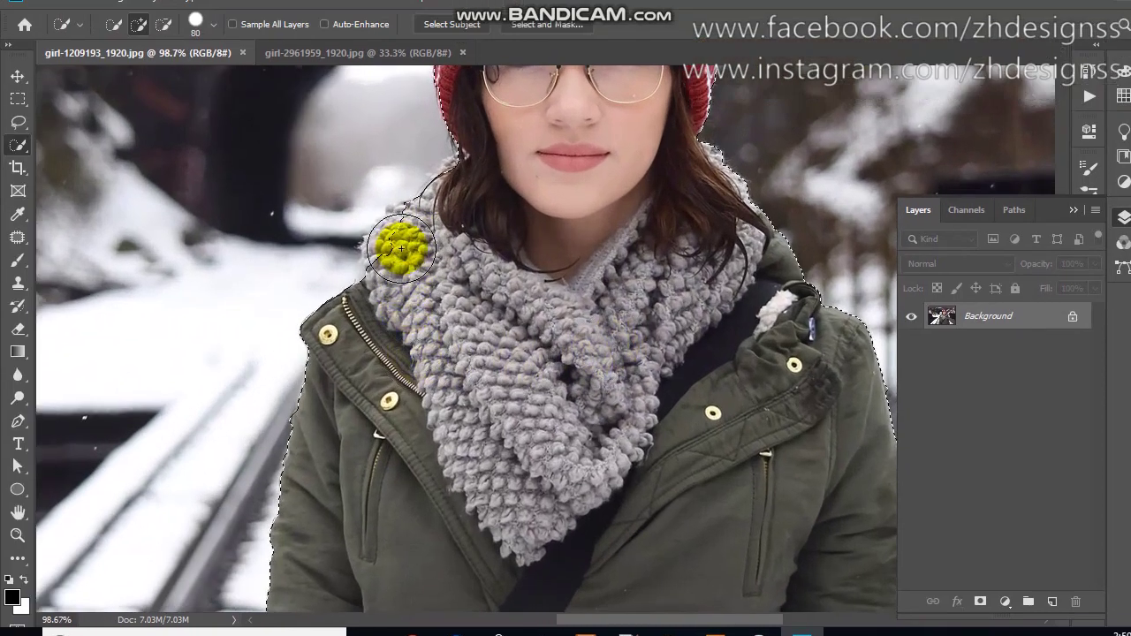
drag(448, 336, 399, 257)
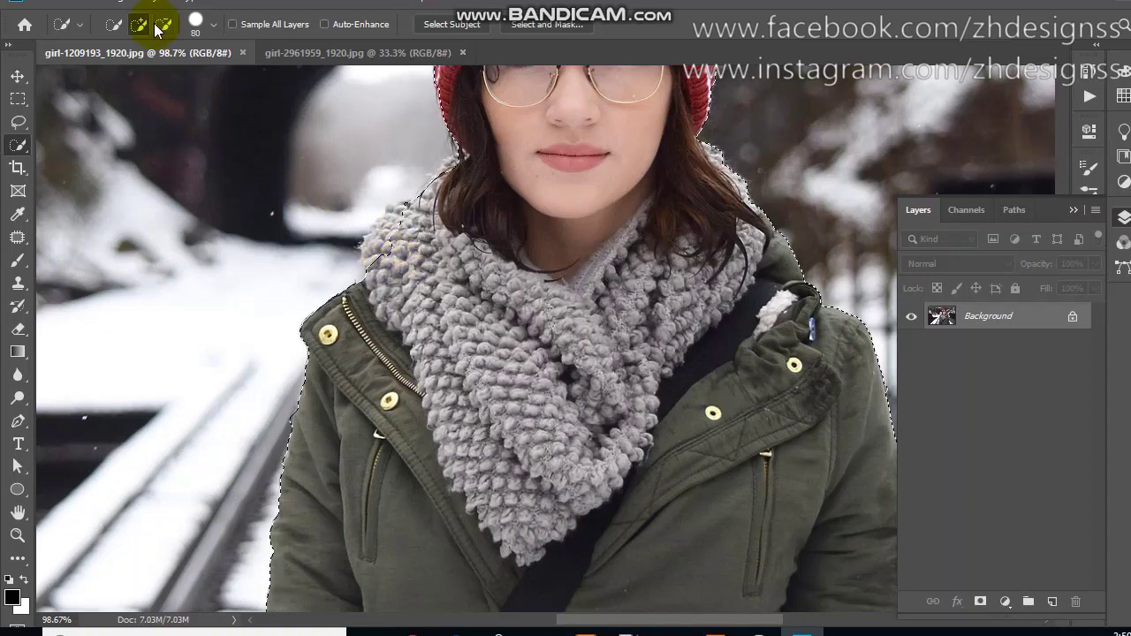
click(113, 26)
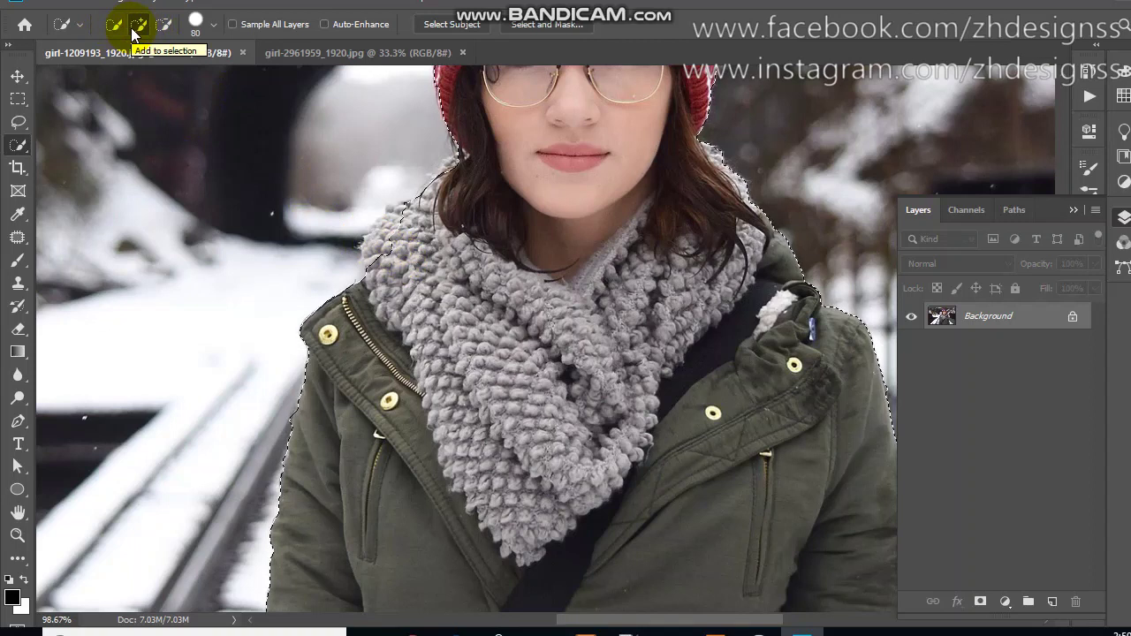
click(137, 27)
click(404, 226)
drag(404, 226, 430, 238)
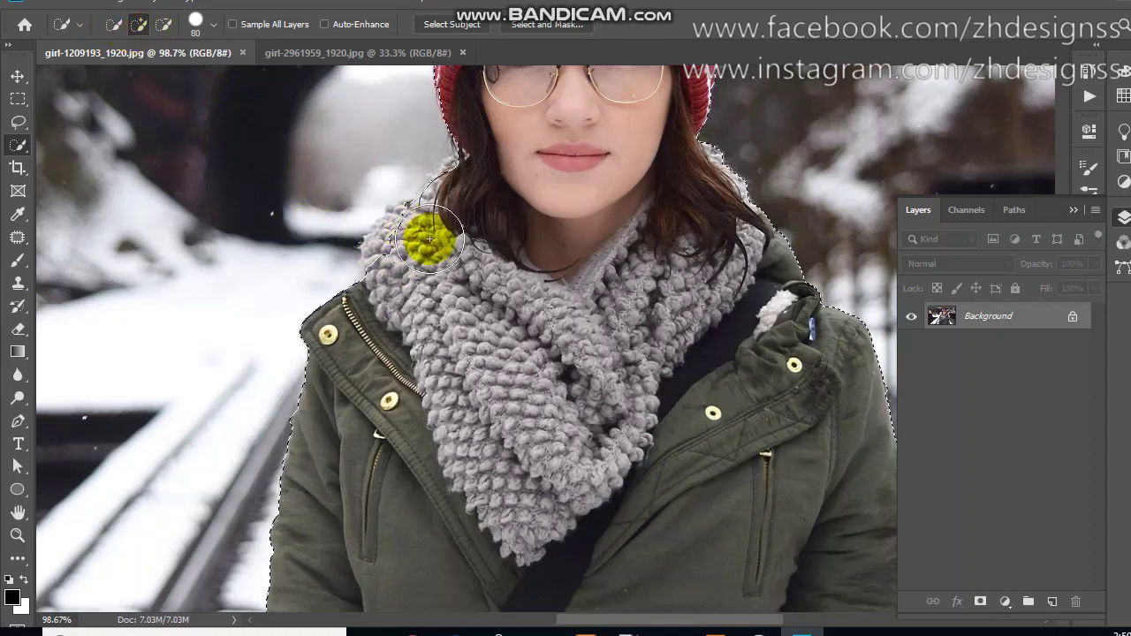
key(bracketleft)
key(bracketleft)
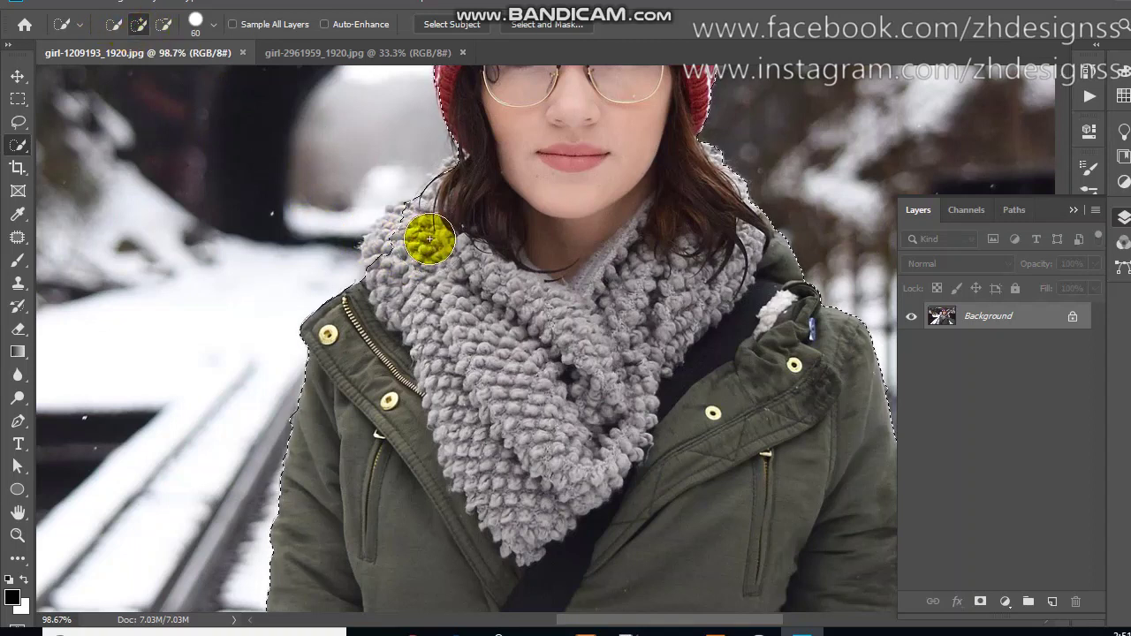
mouse_move(430, 239)
mouse_down()
mouse_move(422, 226)
mouse_move(396, 258)
mouse_up()
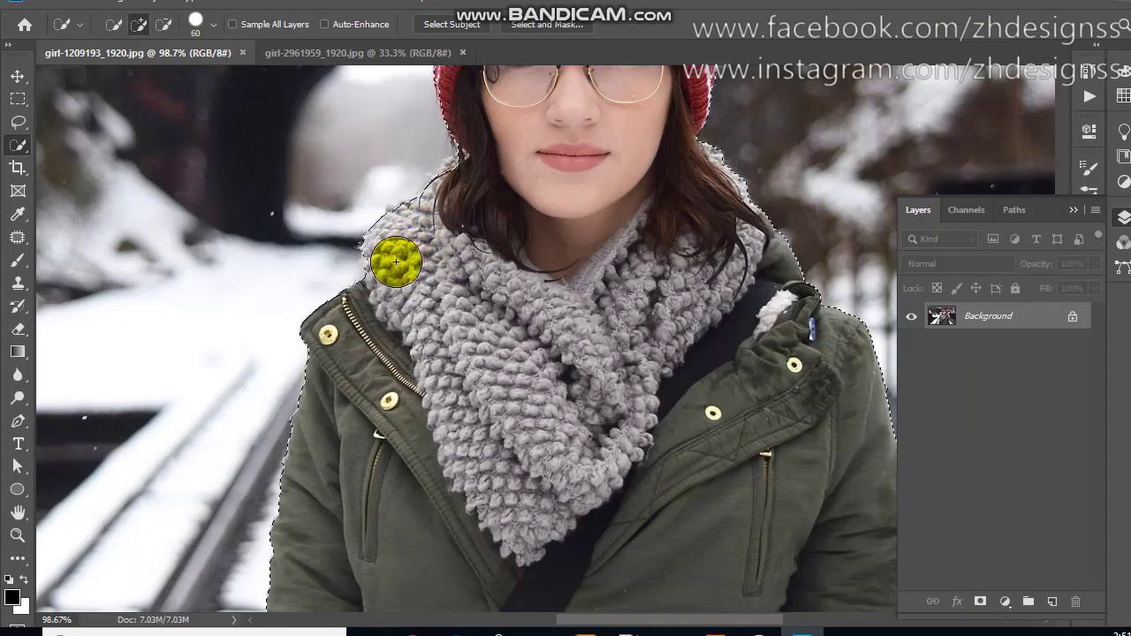
key(ctrl+0)
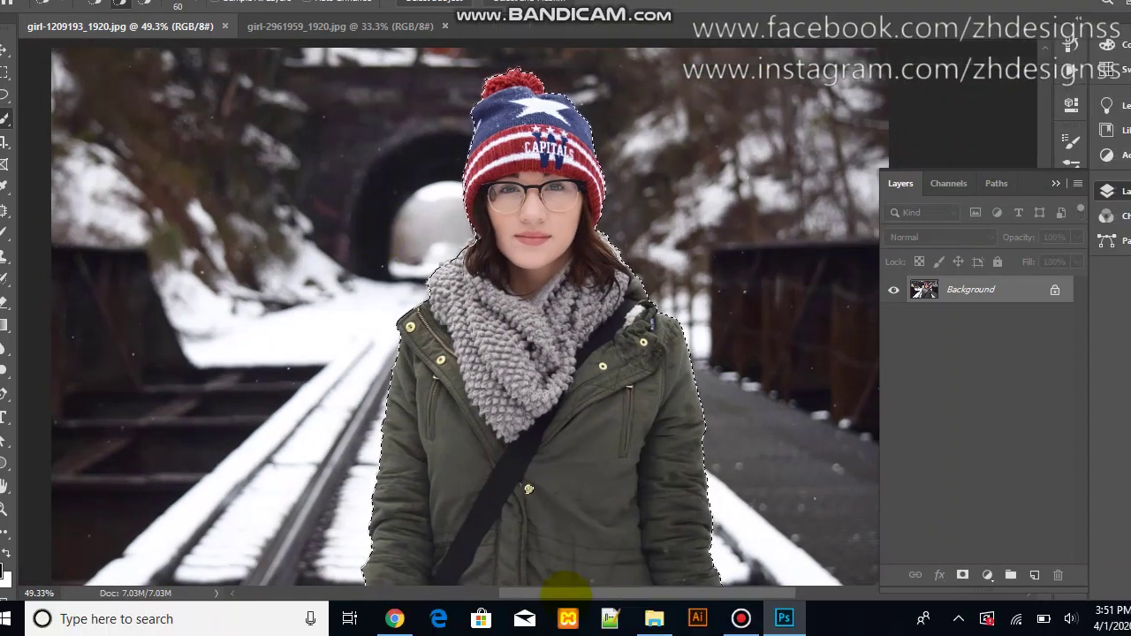
scroll(565, 585, up, 5)
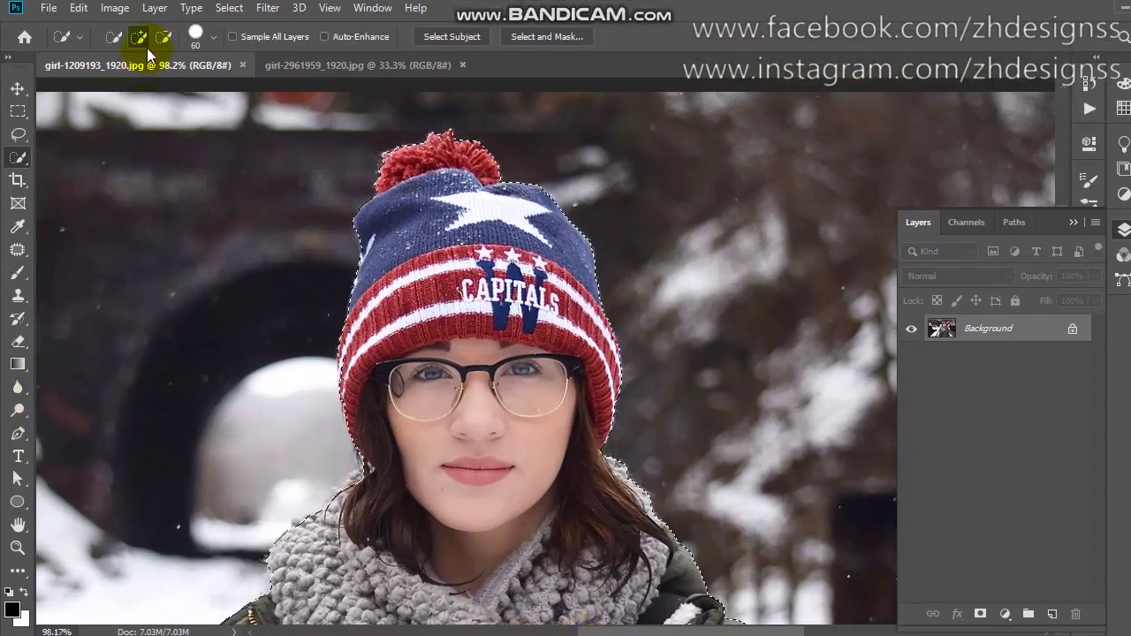
Refine the selection around the pompom and remove the background patch above the hat.
click(164, 37)
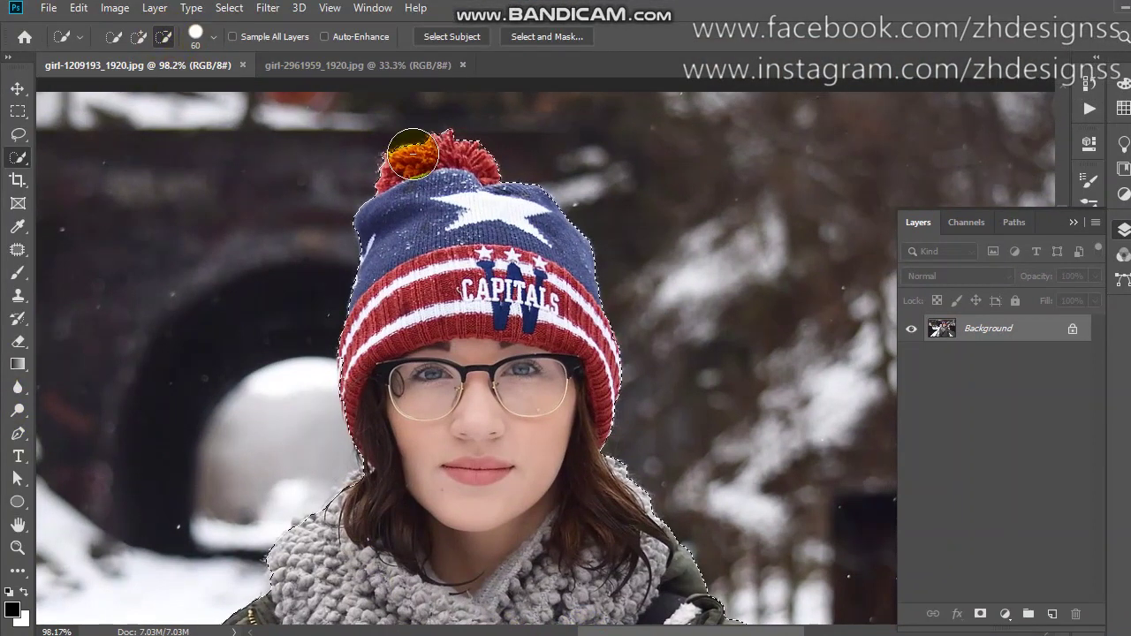
drag(413, 154, 467, 145)
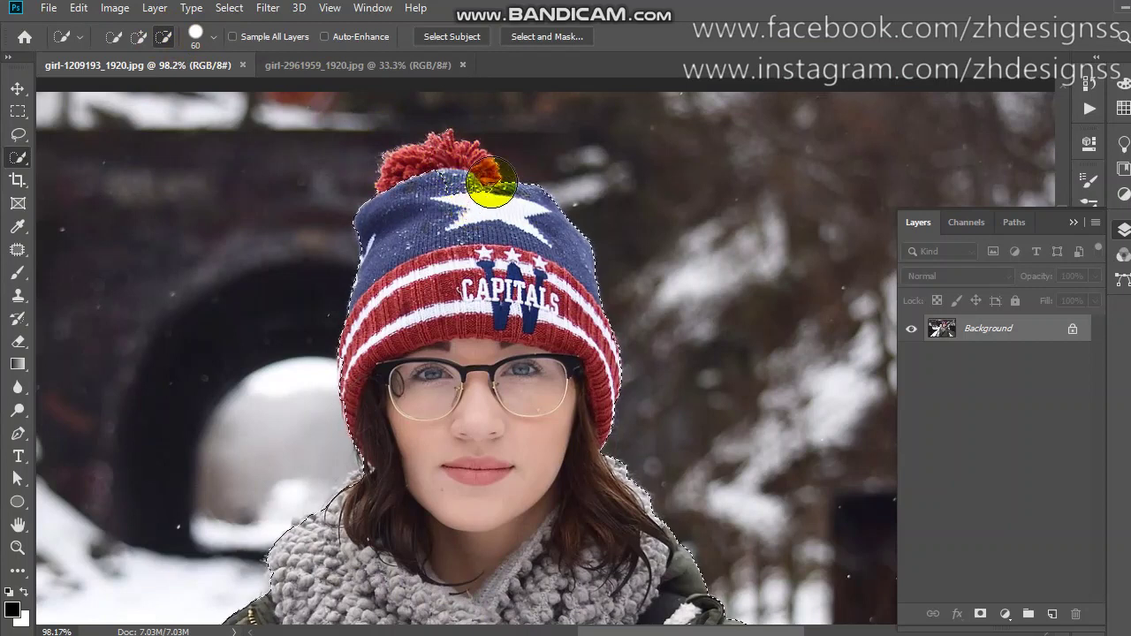
click(137, 39)
drag(372, 177, 458, 170)
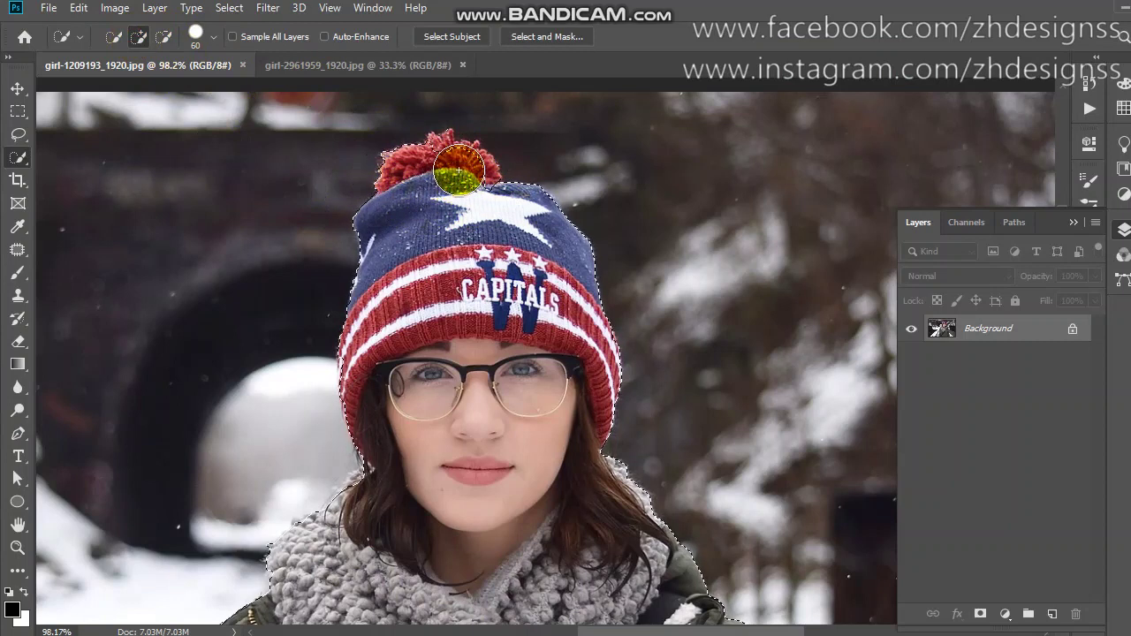
drag(459, 170, 397, 131)
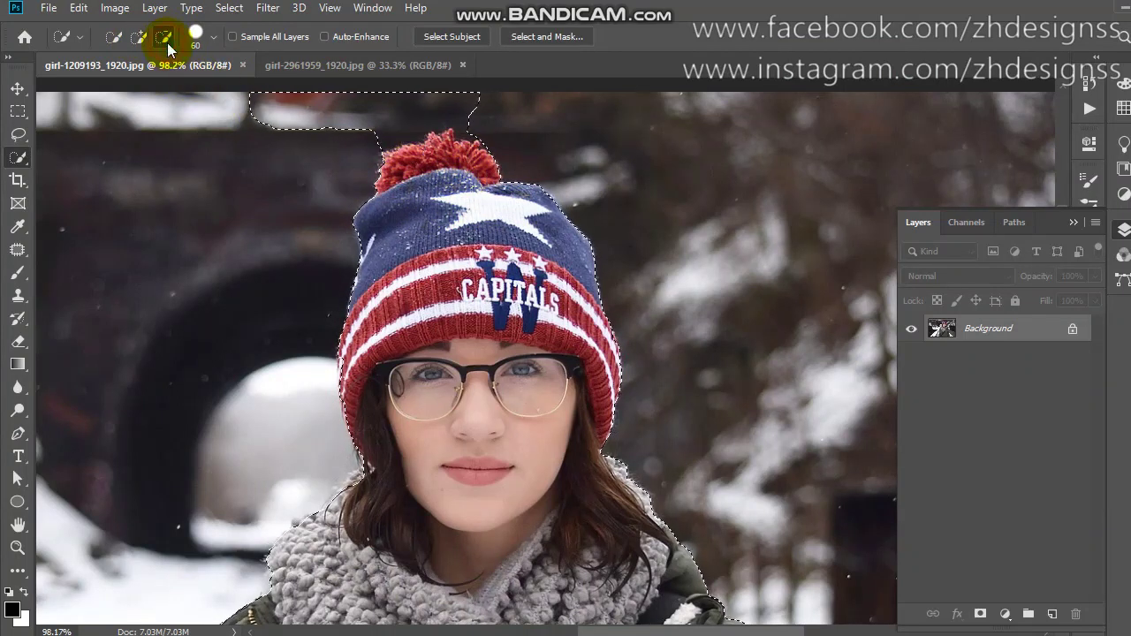
click(269, 104)
mouse_move(270, 105)
mouse_down()
mouse_move(431, 103)
mouse_move(304, 105)
mouse_up()
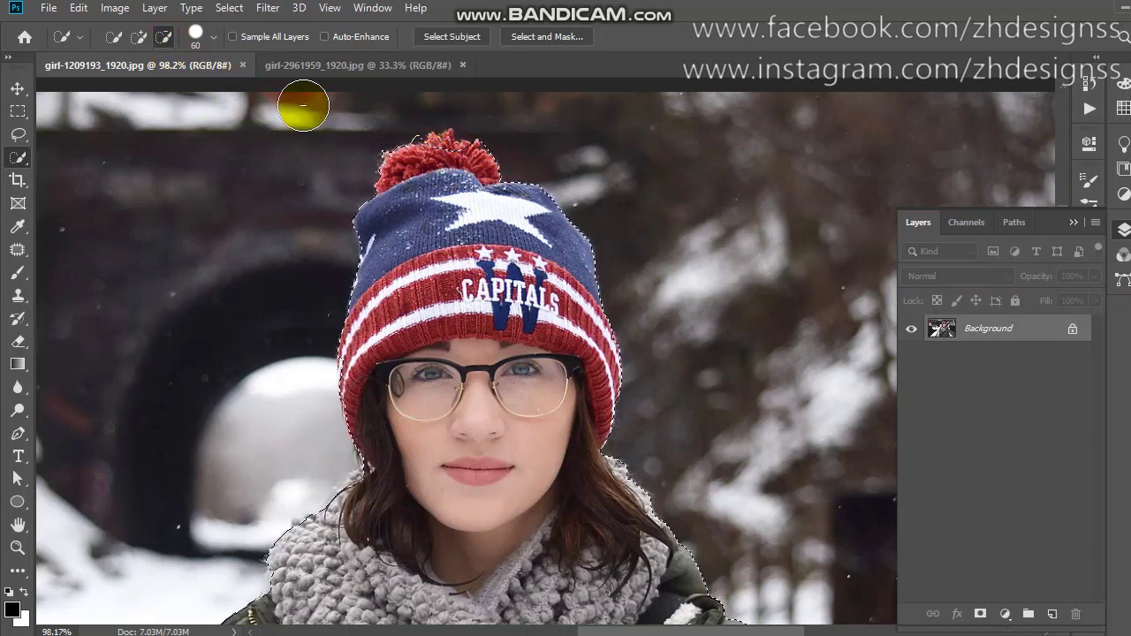
key(ctrl+0)
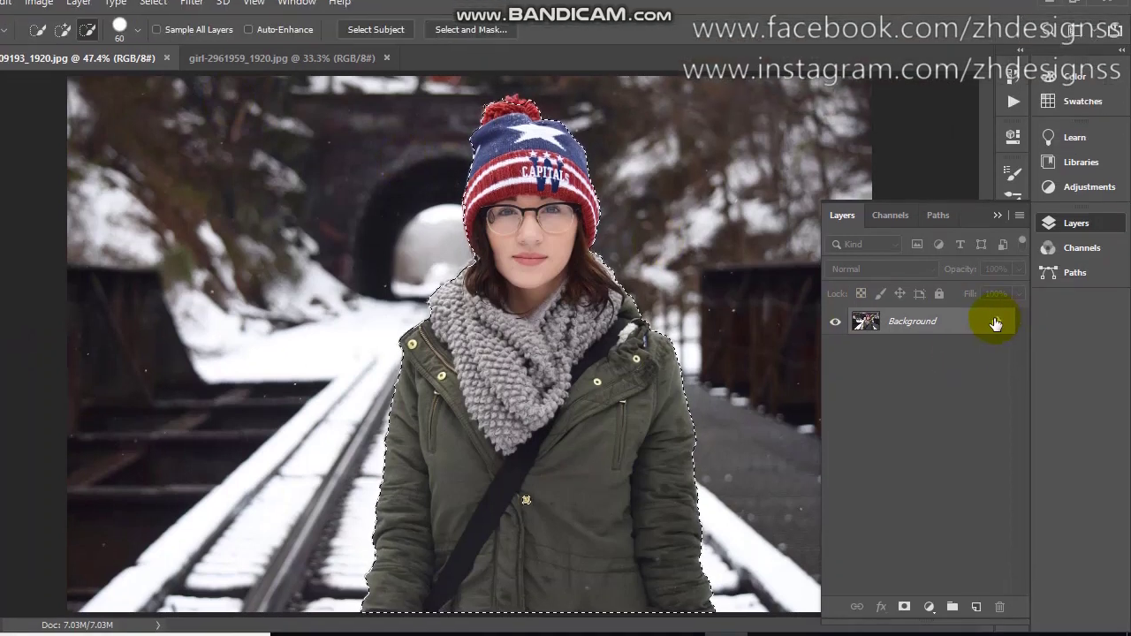
Unlock the Background into Layer 0 and delete the selected girl's pixels.
click(996, 324)
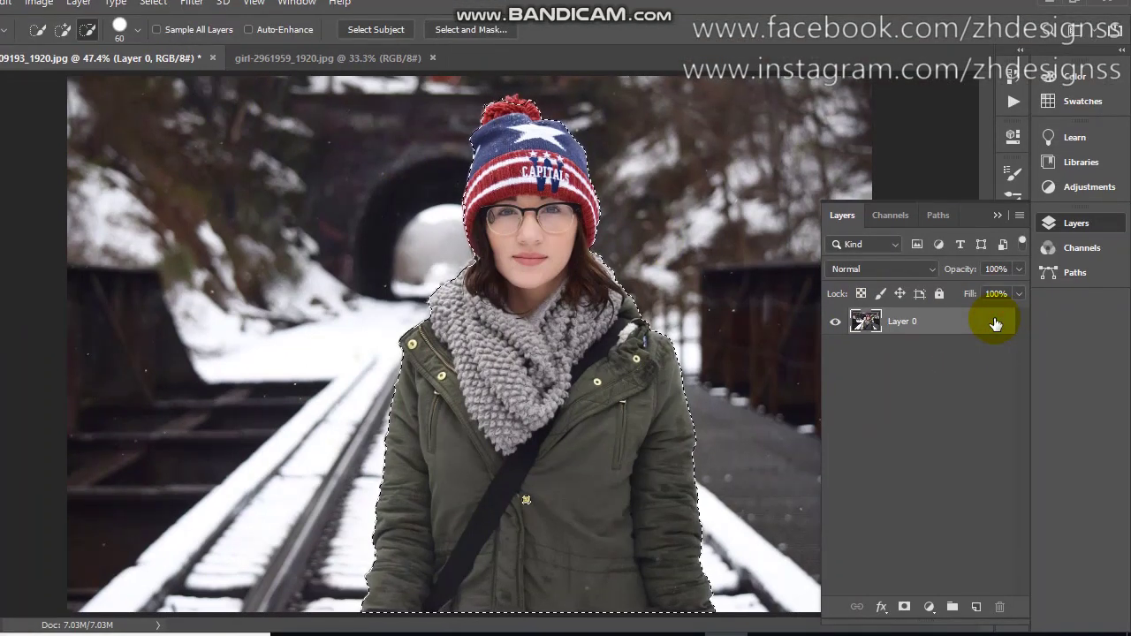
key(Delete)
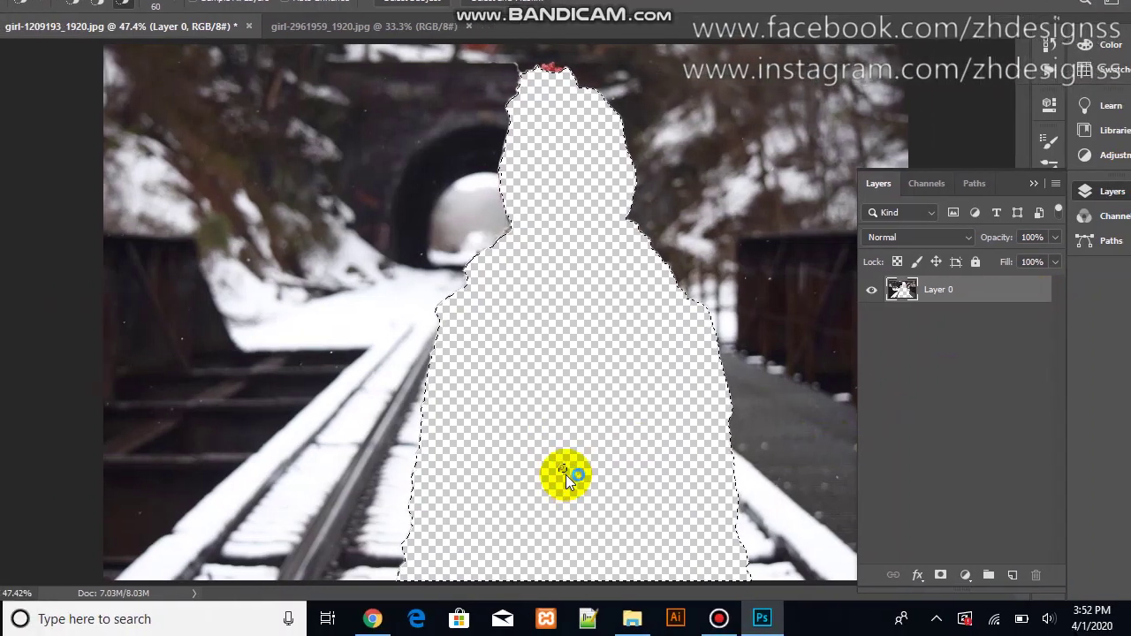
Undo the deletion to restore the girl, keeping her selection active, and open the Select menu.
scroll(565, 475, up, 5)
scroll(568, 480, down, 3)
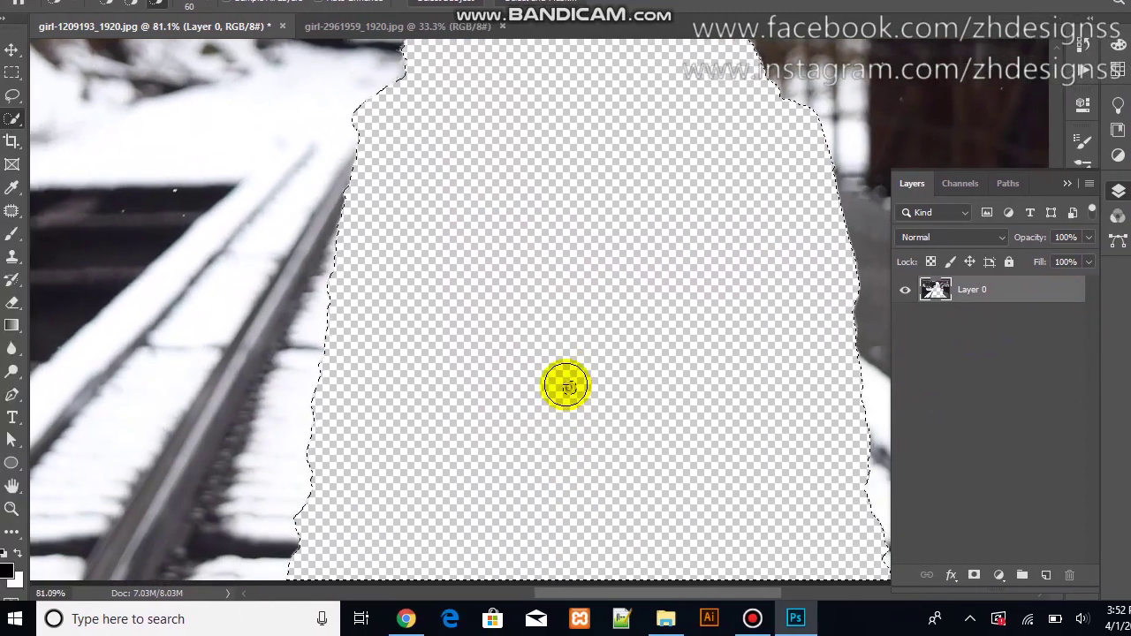
key(ctrl+z)
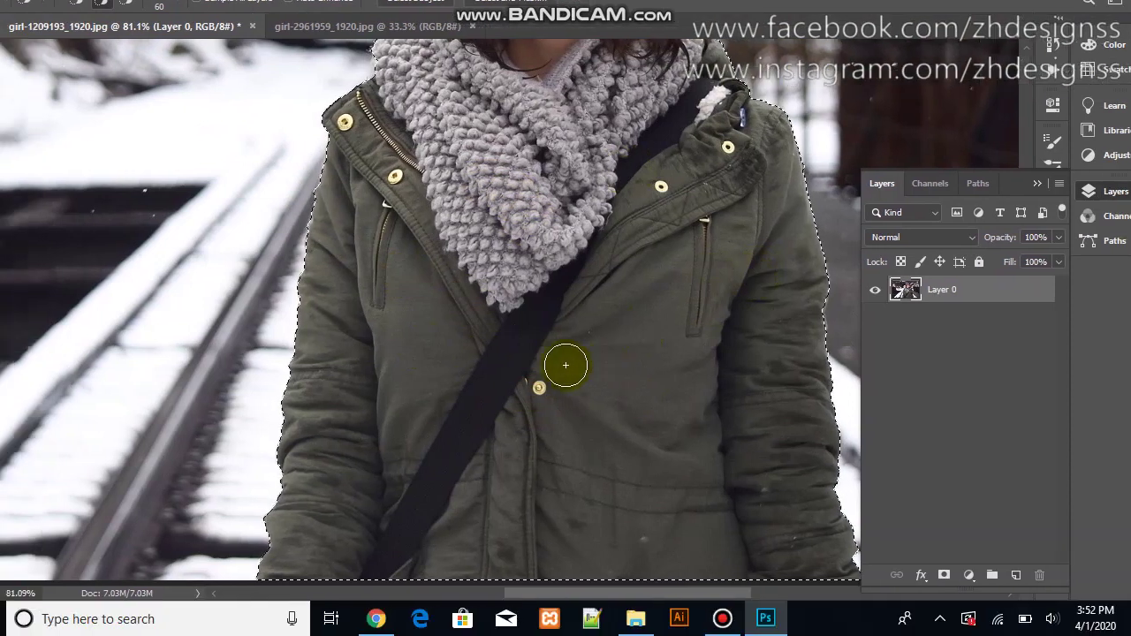
scroll(566, 366, down, 3)
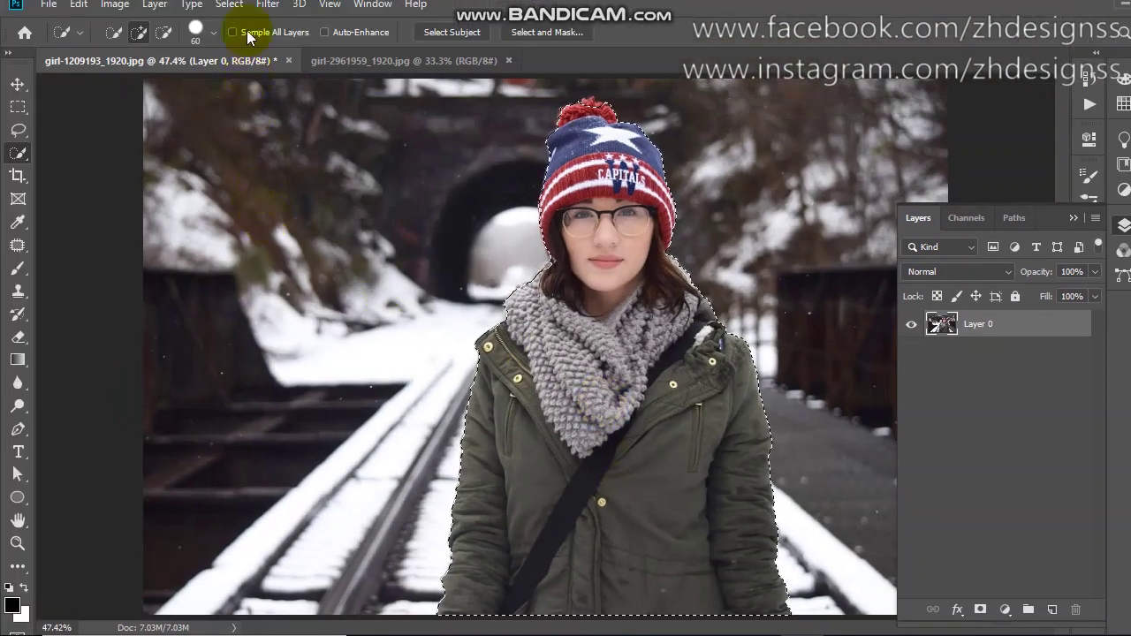
click(228, 5)
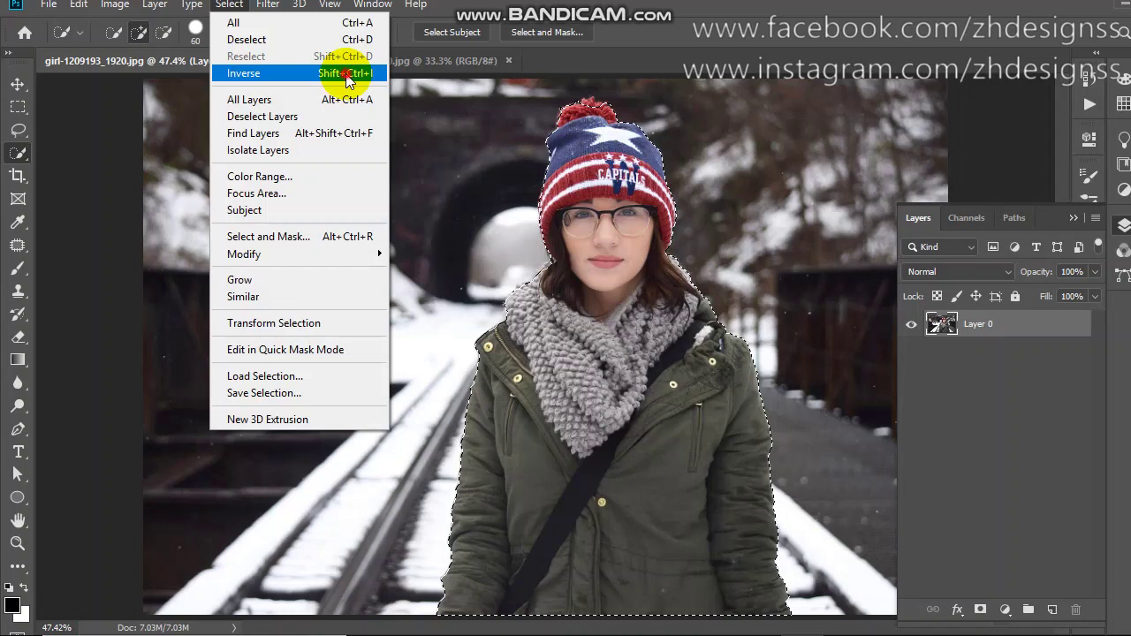
Invert the selection and delete the snowy railway background, leaving the girl on transparency.
click(346, 75)
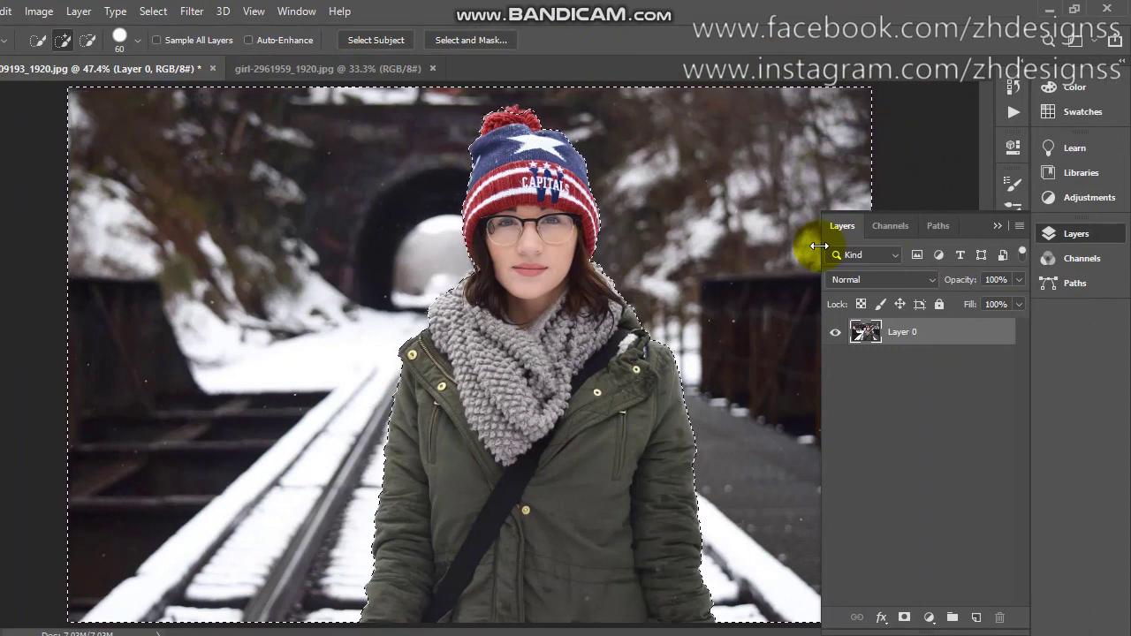
key(Delete)
key(v)
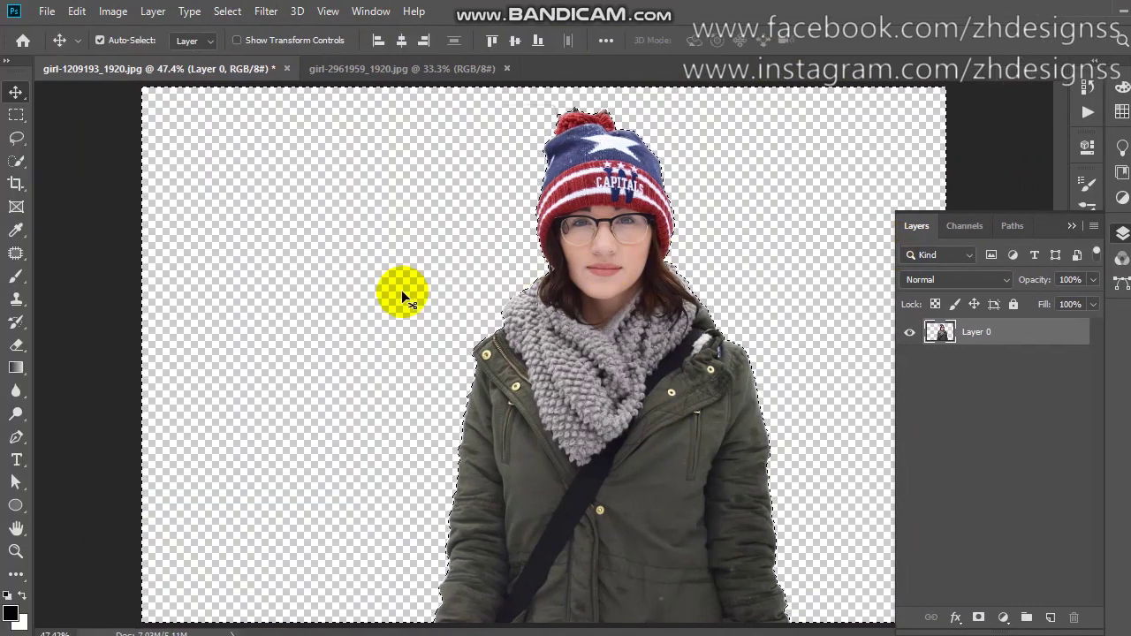
scroll(402, 292, down, 2)
scroll(402, 291, down, 1)
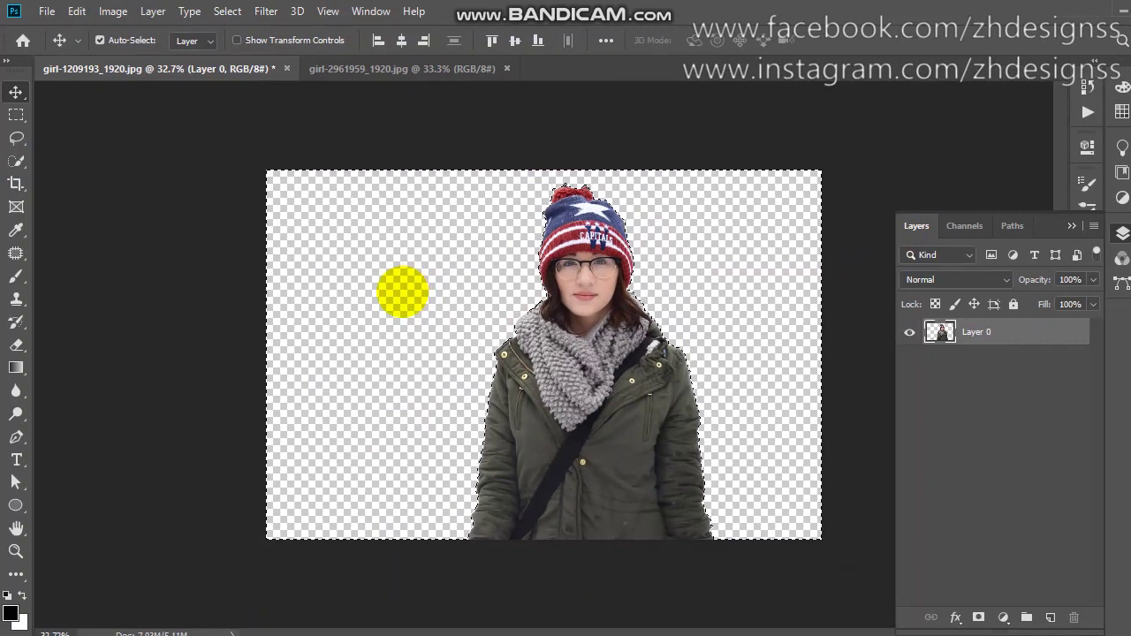
Deselect and nudge the cut-out girl slightly toward the canvas centre.
click(223, 10)
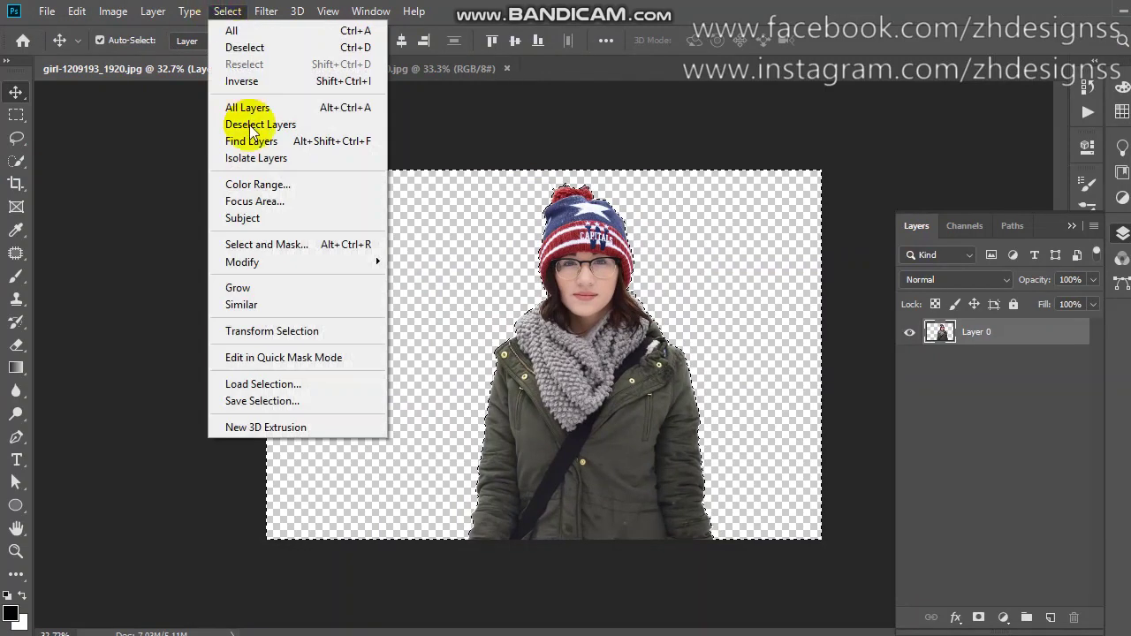
click(249, 47)
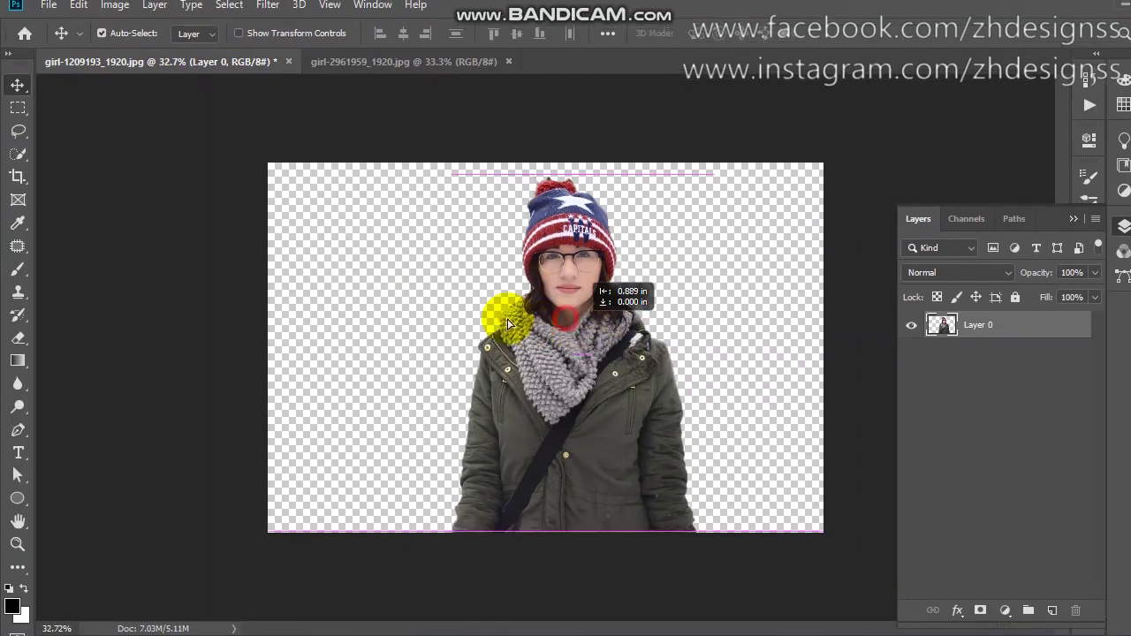
mouse_move(570, 327)
mouse_down()
mouse_move(550, 324)
mouse_move(561, 322)
mouse_up()
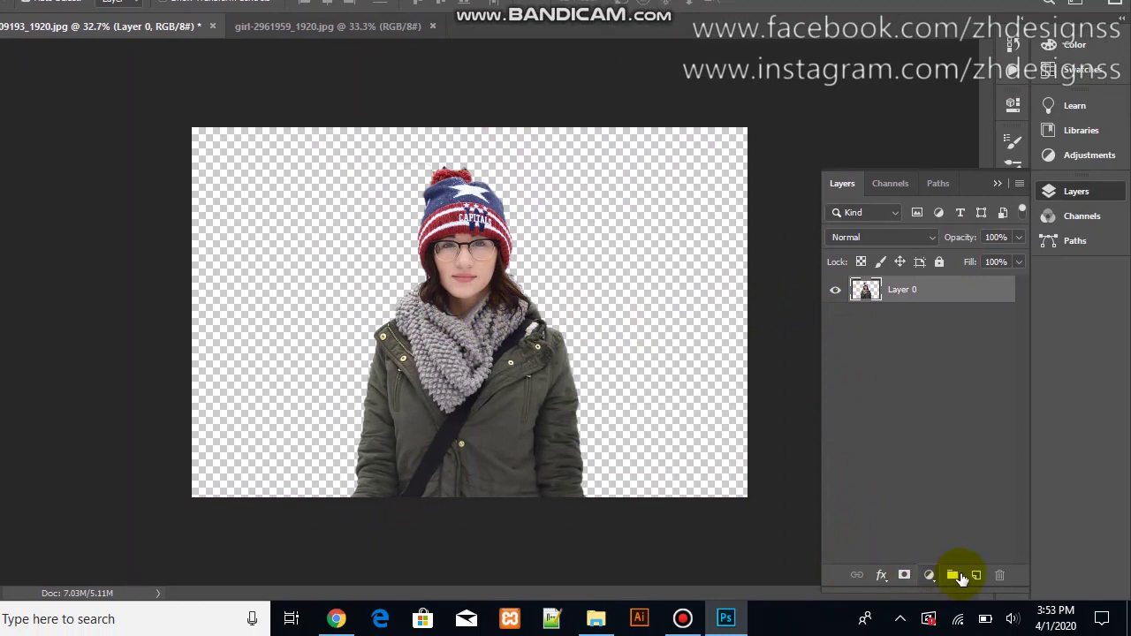
Add a deep red Solid Color fill layer beneath Layer 0 behind the girl.
click(982, 576)
click(981, 576)
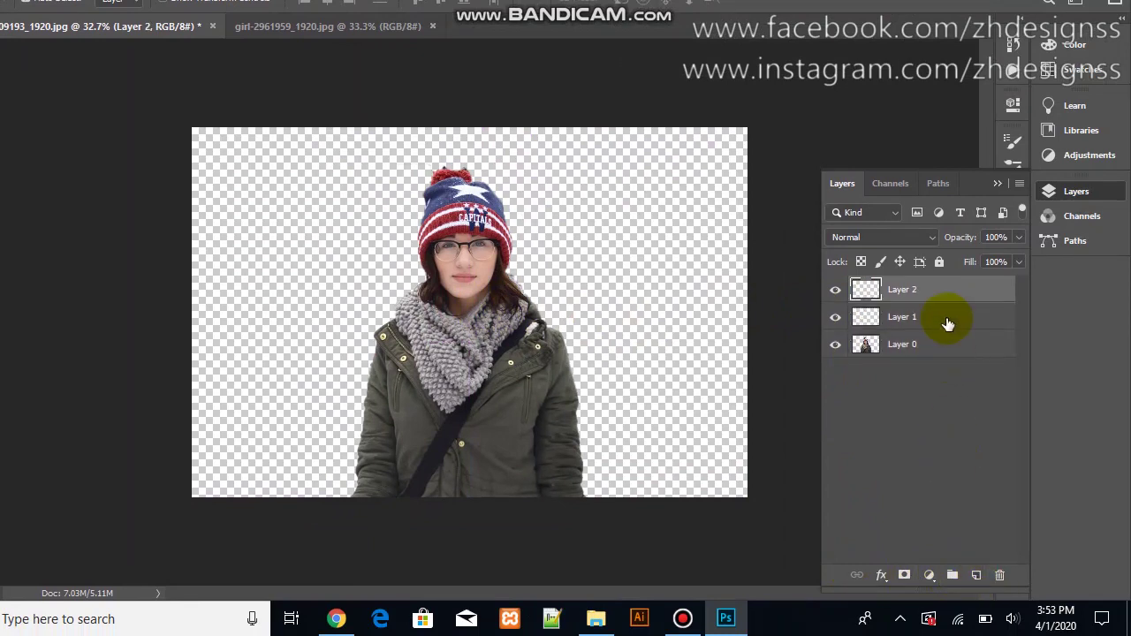
key(ctrl+z)
drag(946, 323, 938, 338)
click(929, 575)
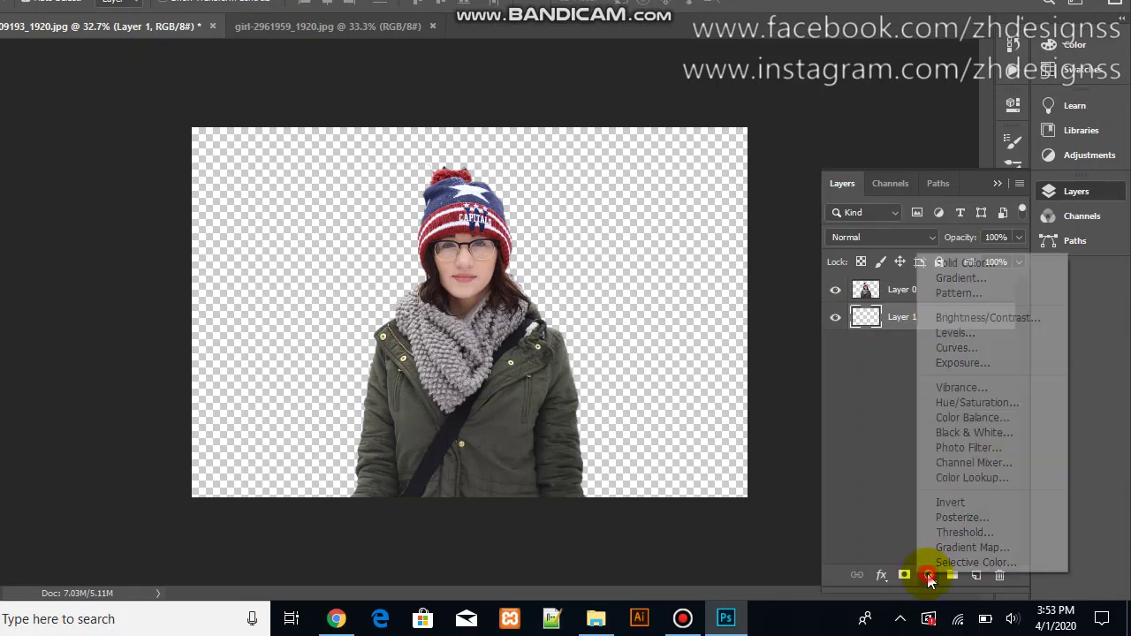
click(966, 307)
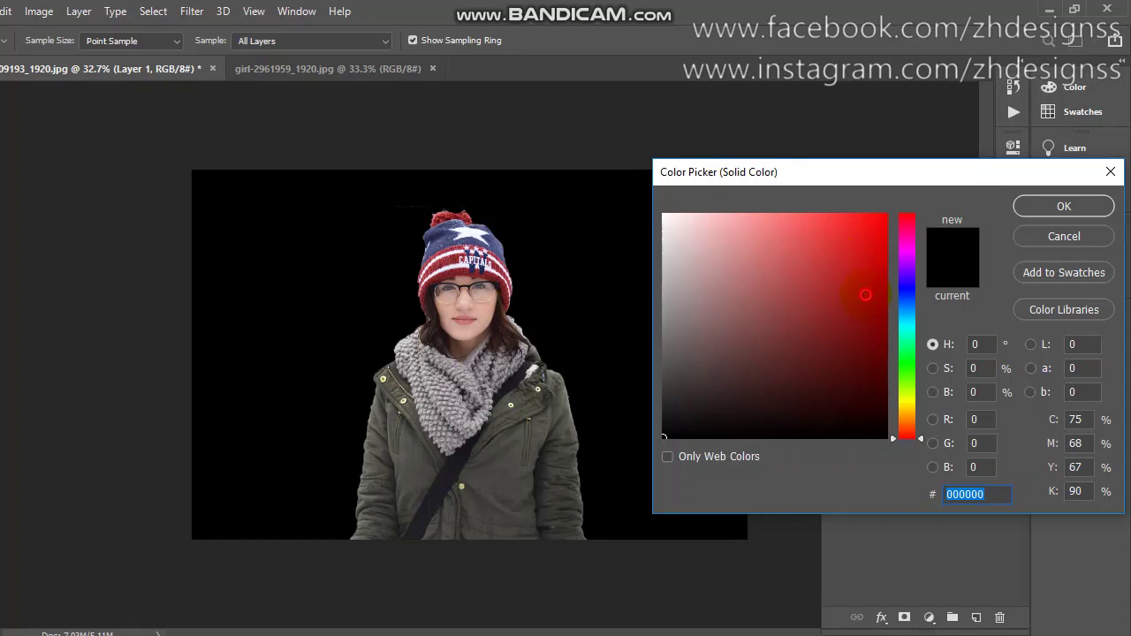
click(865, 295)
click(1052, 205)
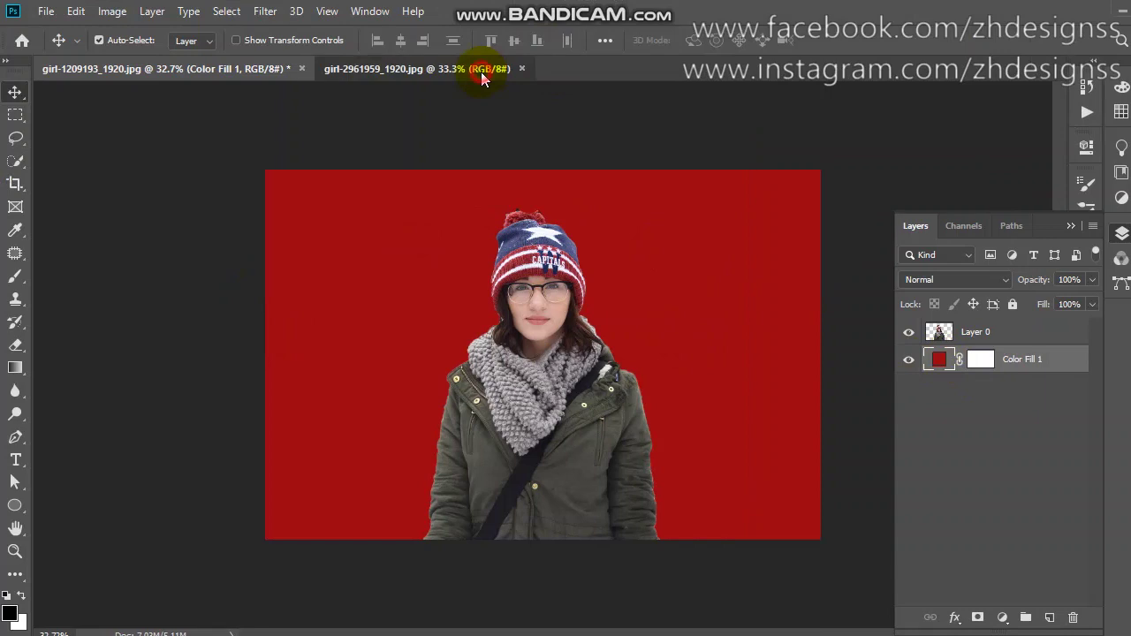
On girl-2961959, Magic Wand-select the grey backdrop left of the woman and unlock the Background layer.
click(483, 71)
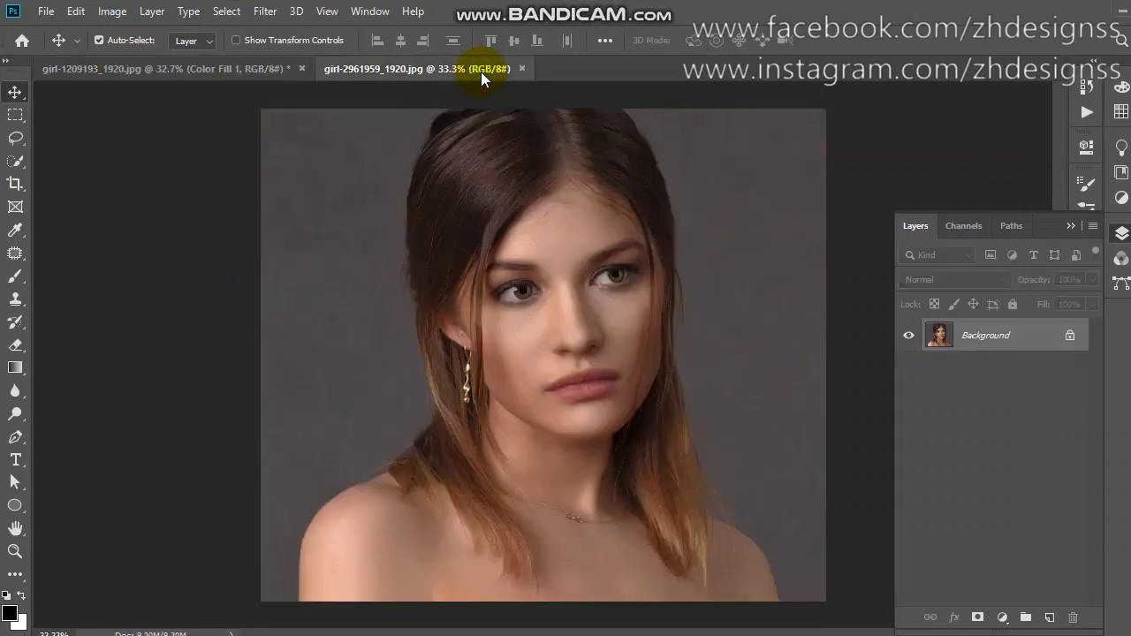
click(12, 168)
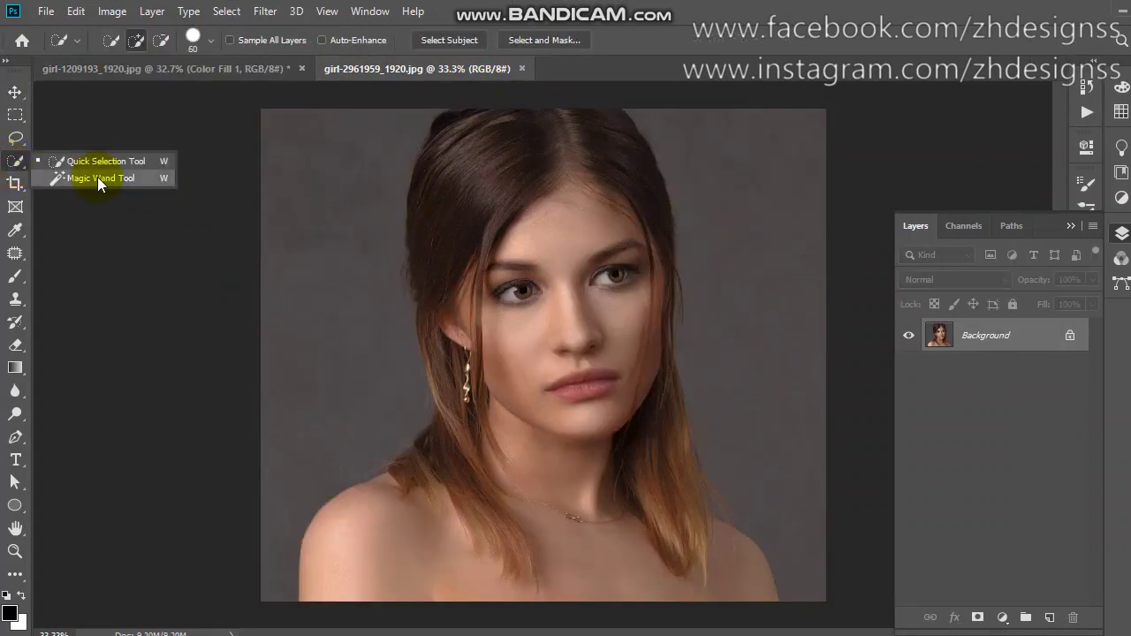
click(98, 177)
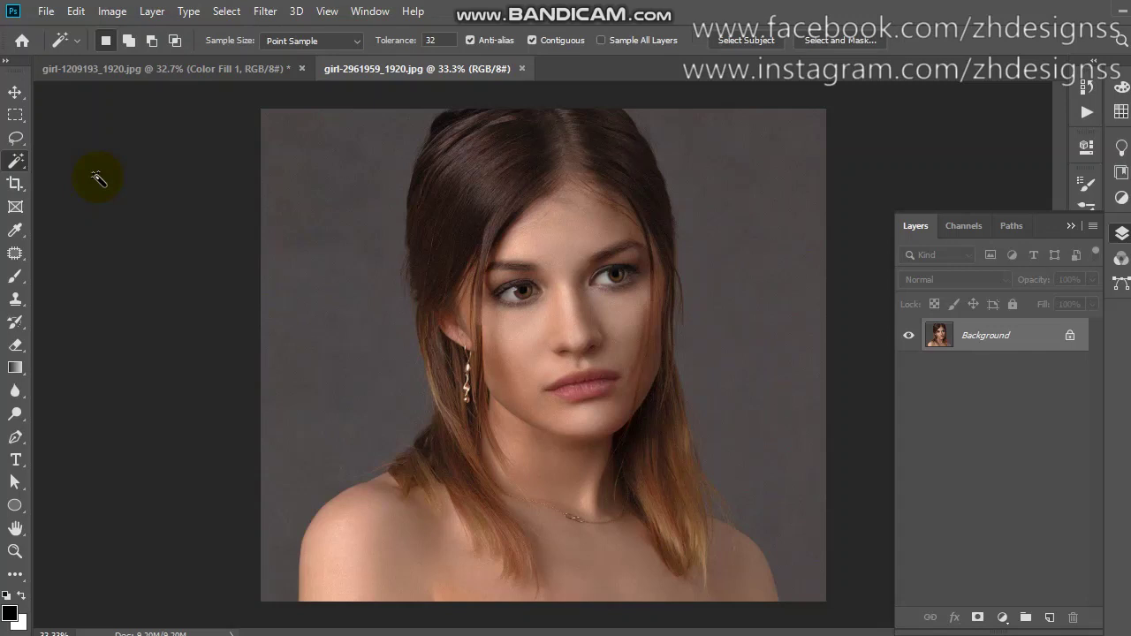
click(337, 312)
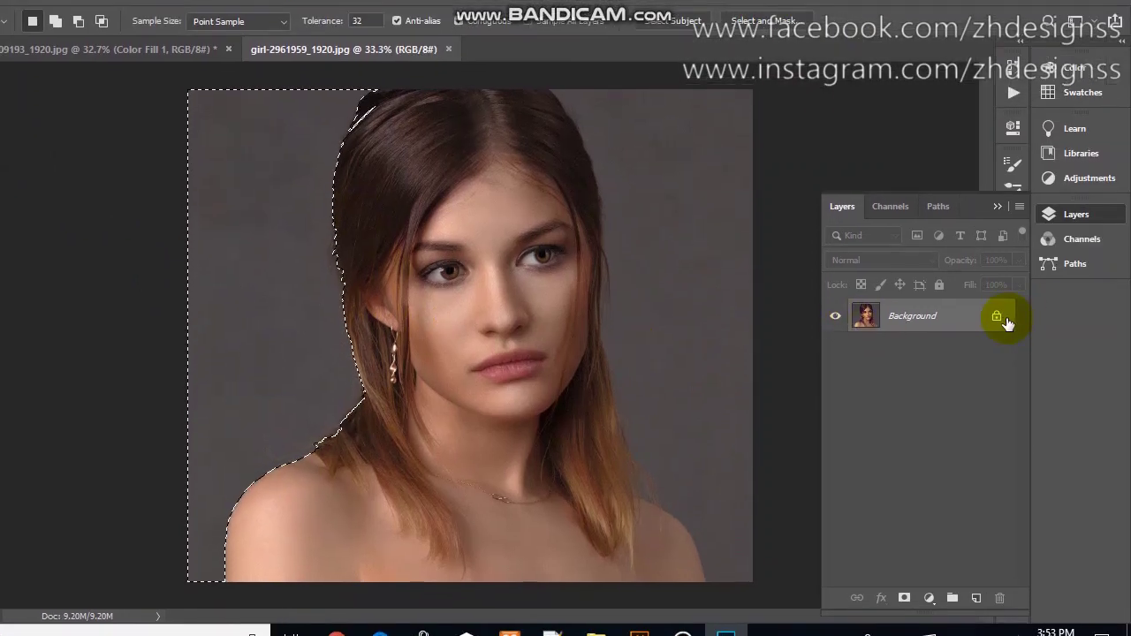
click(997, 314)
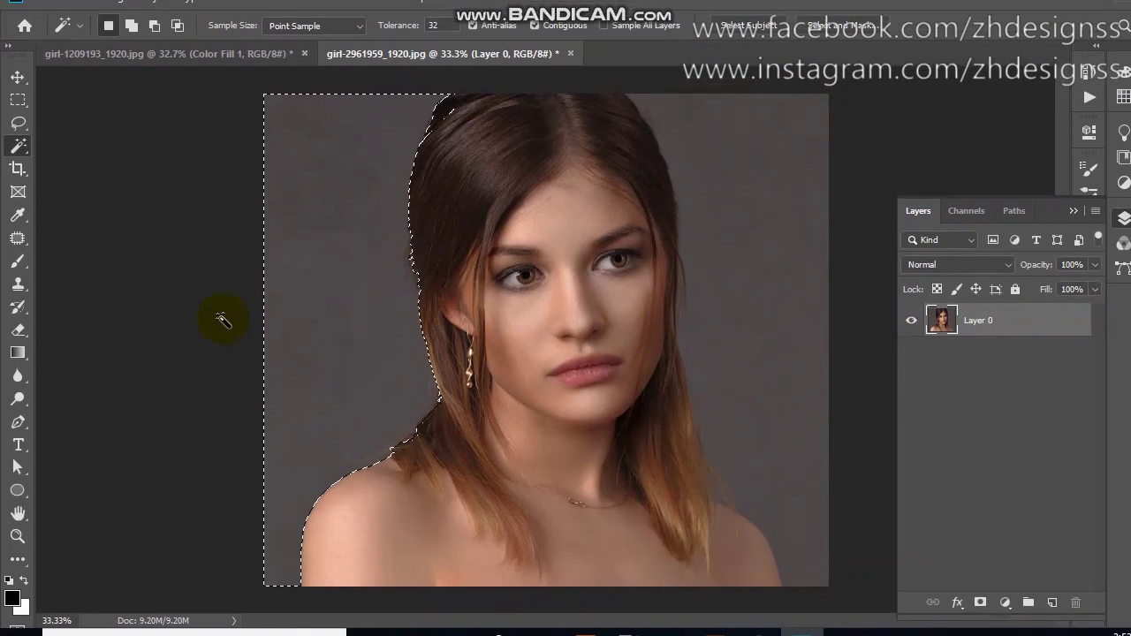
Add the right-side grey backdrop to the selection, delete both sides to transparency, and deselect.
key(Delete)
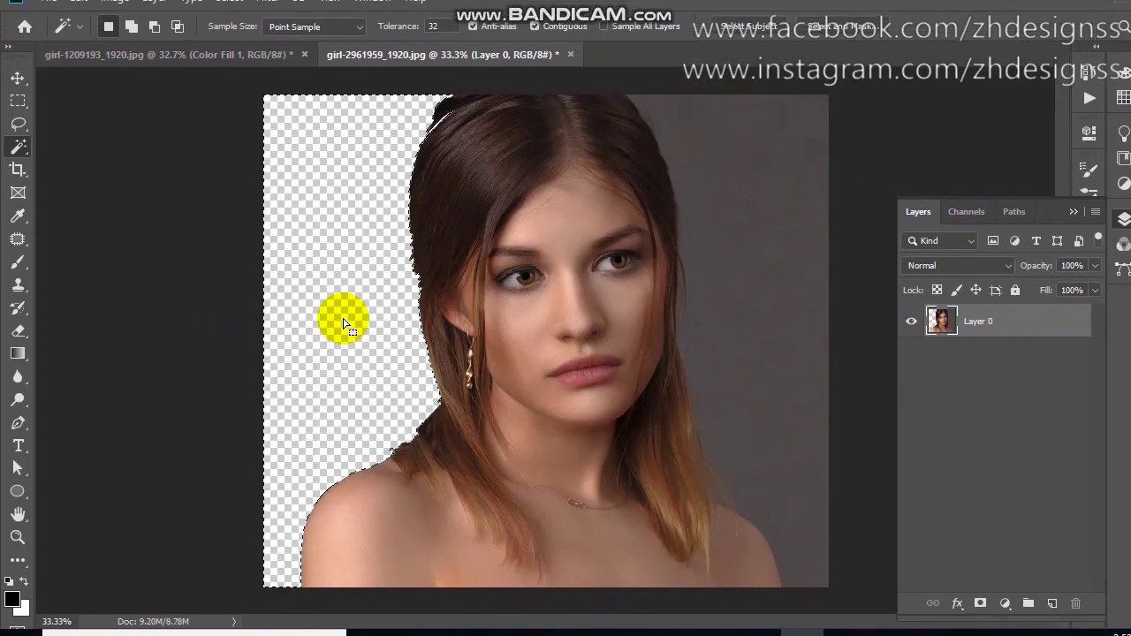
key(ctrl+z)
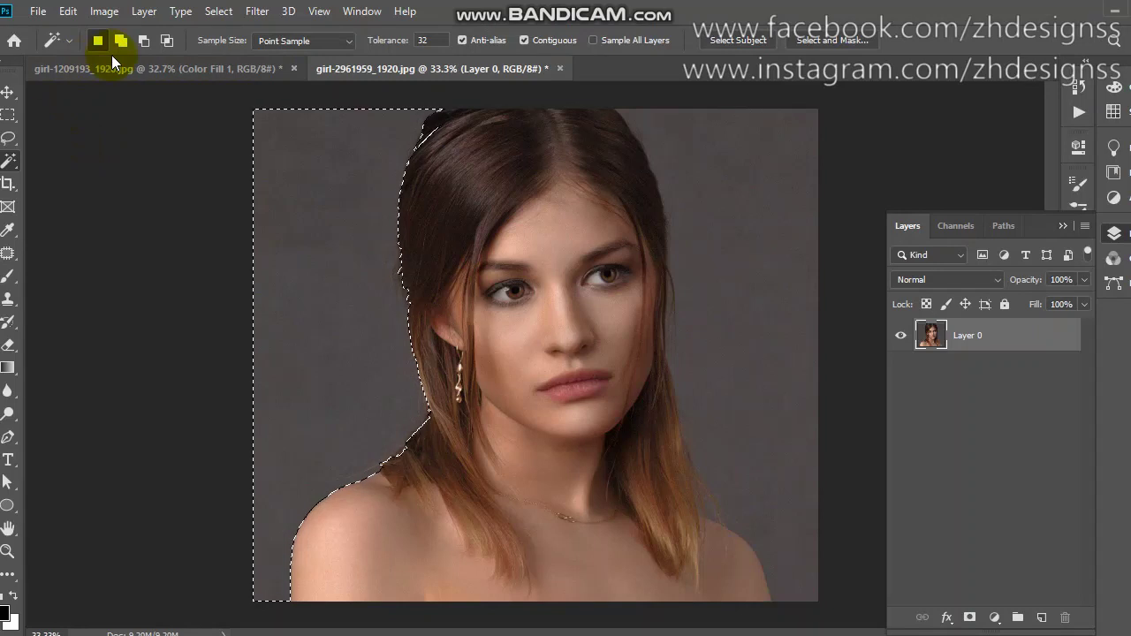
click(121, 42)
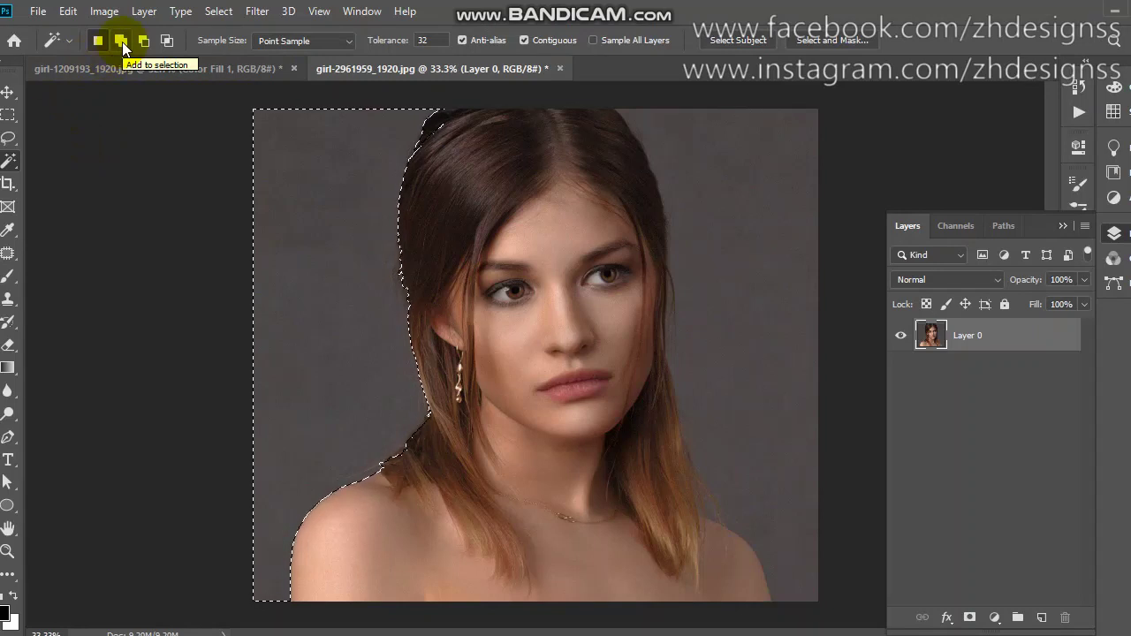
click(172, 49)
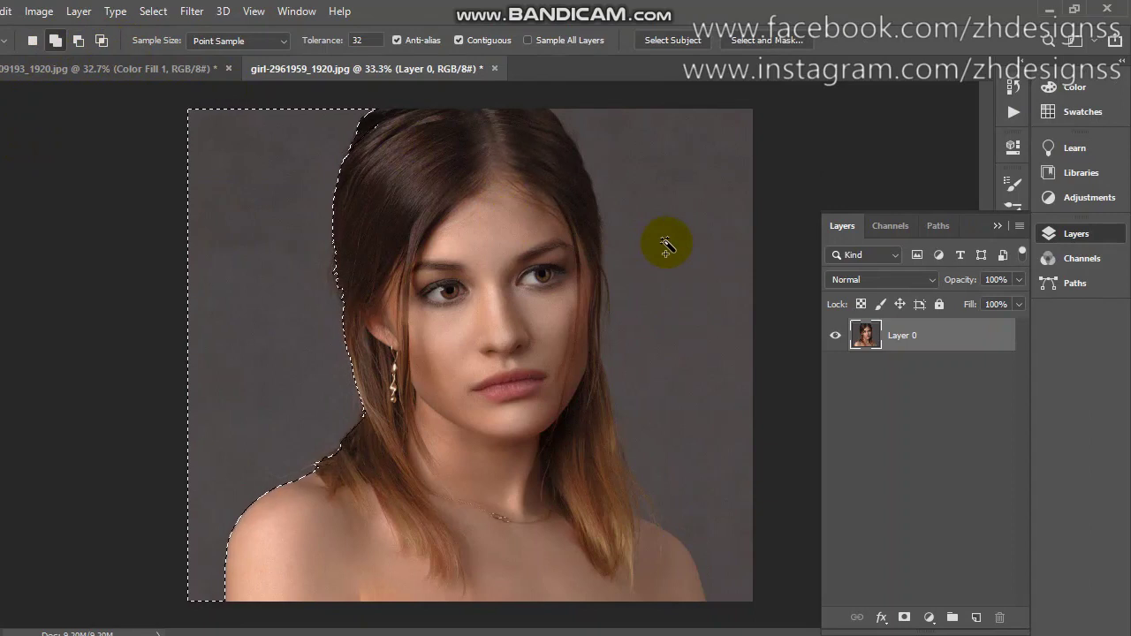
click(667, 244)
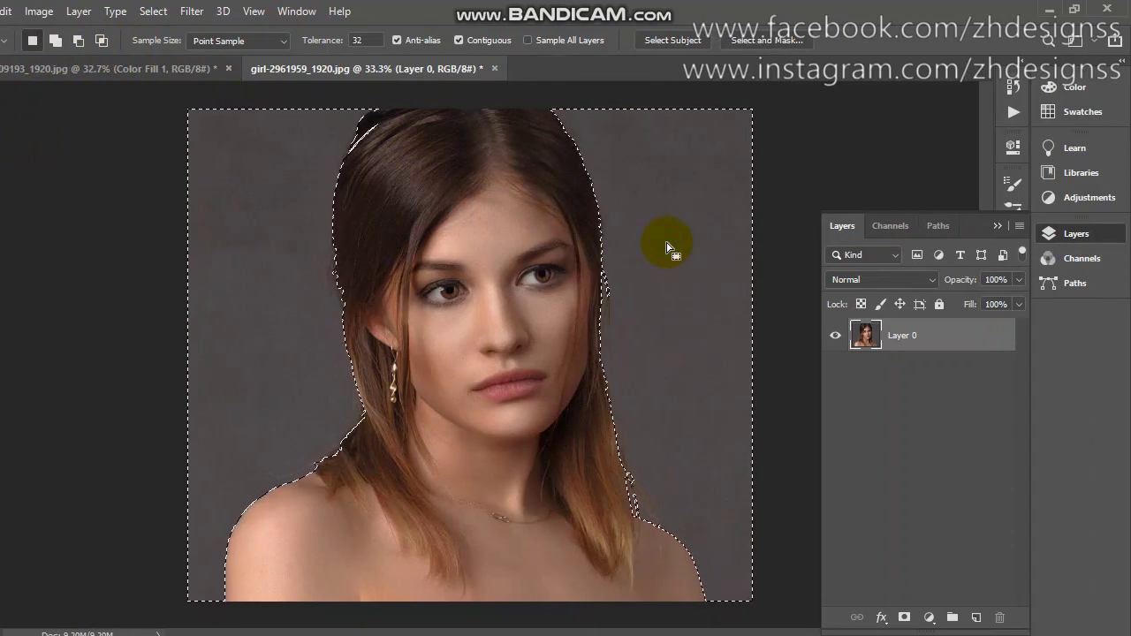
key(Delete)
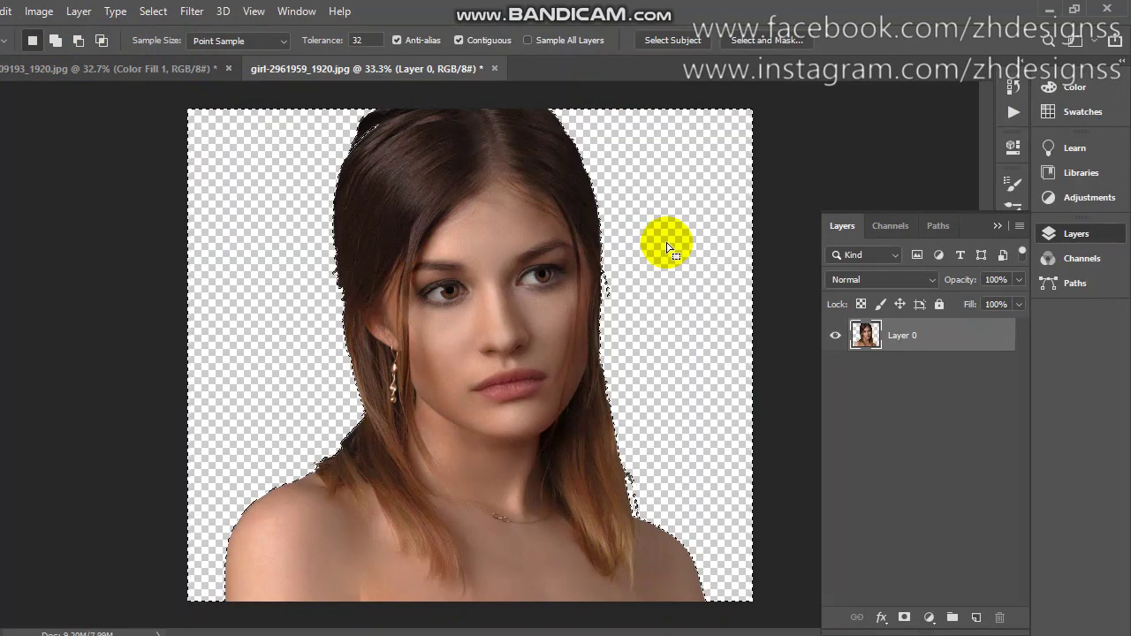
key(ctrl+d)
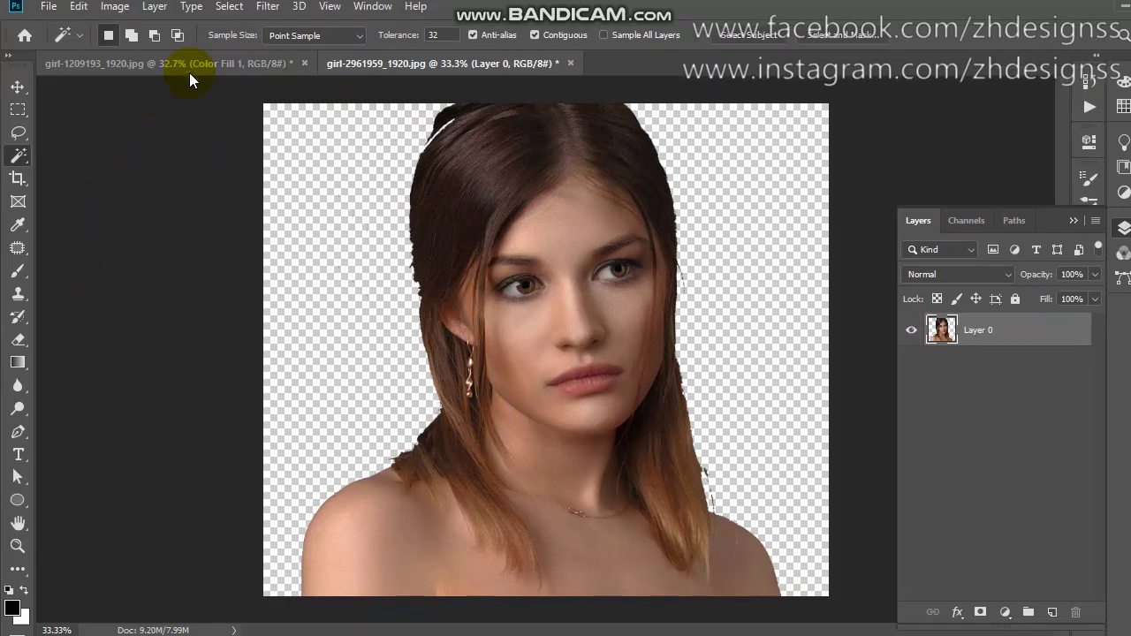
Compare the red-fill girl-1209193 with the transparent girl-2961959, ending on girl-1209193.
click(189, 69)
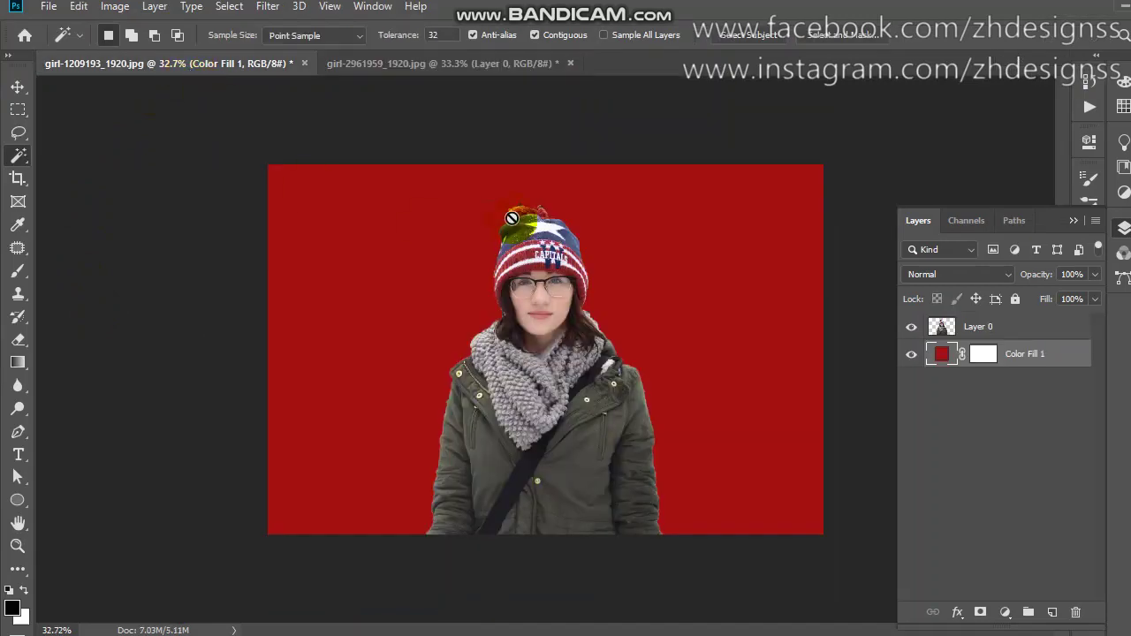
click(392, 75)
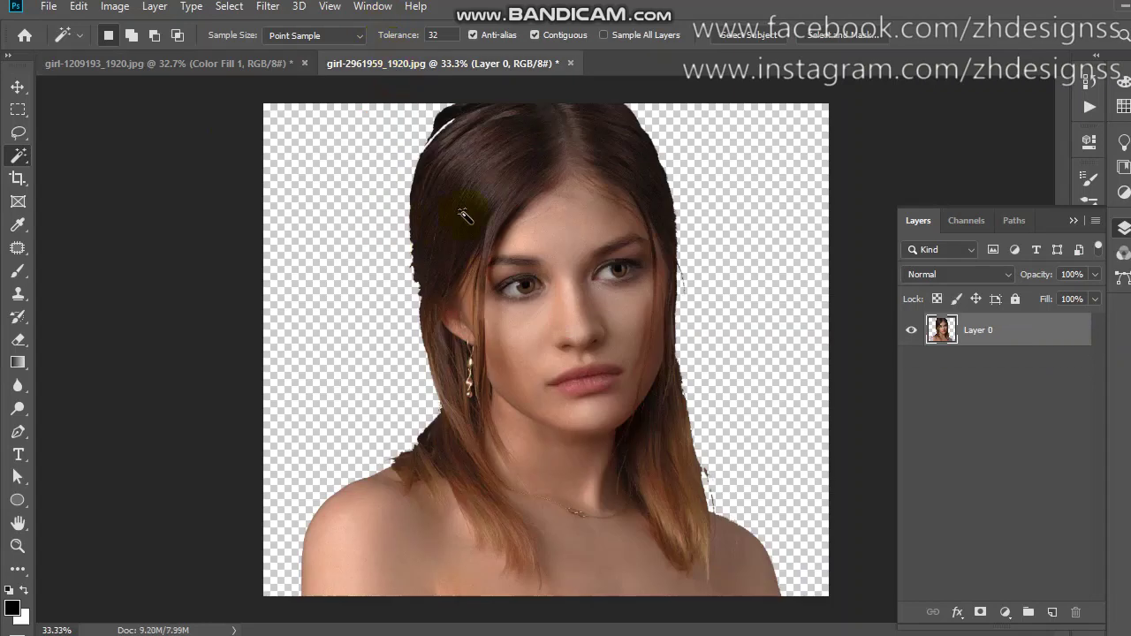
click(751, 35)
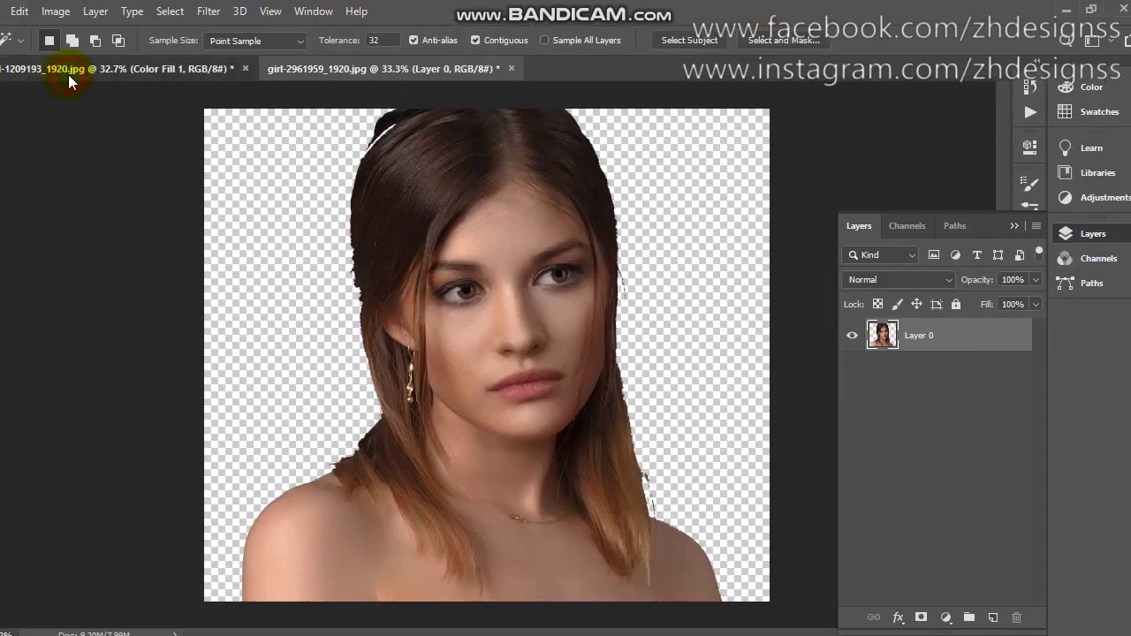
click(69, 74)
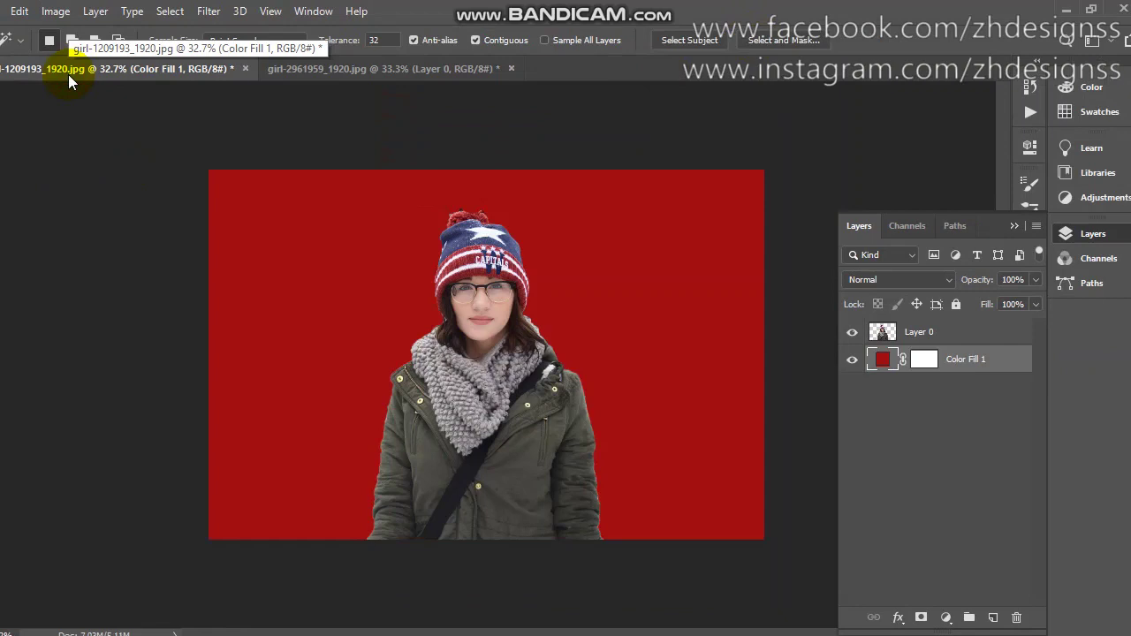